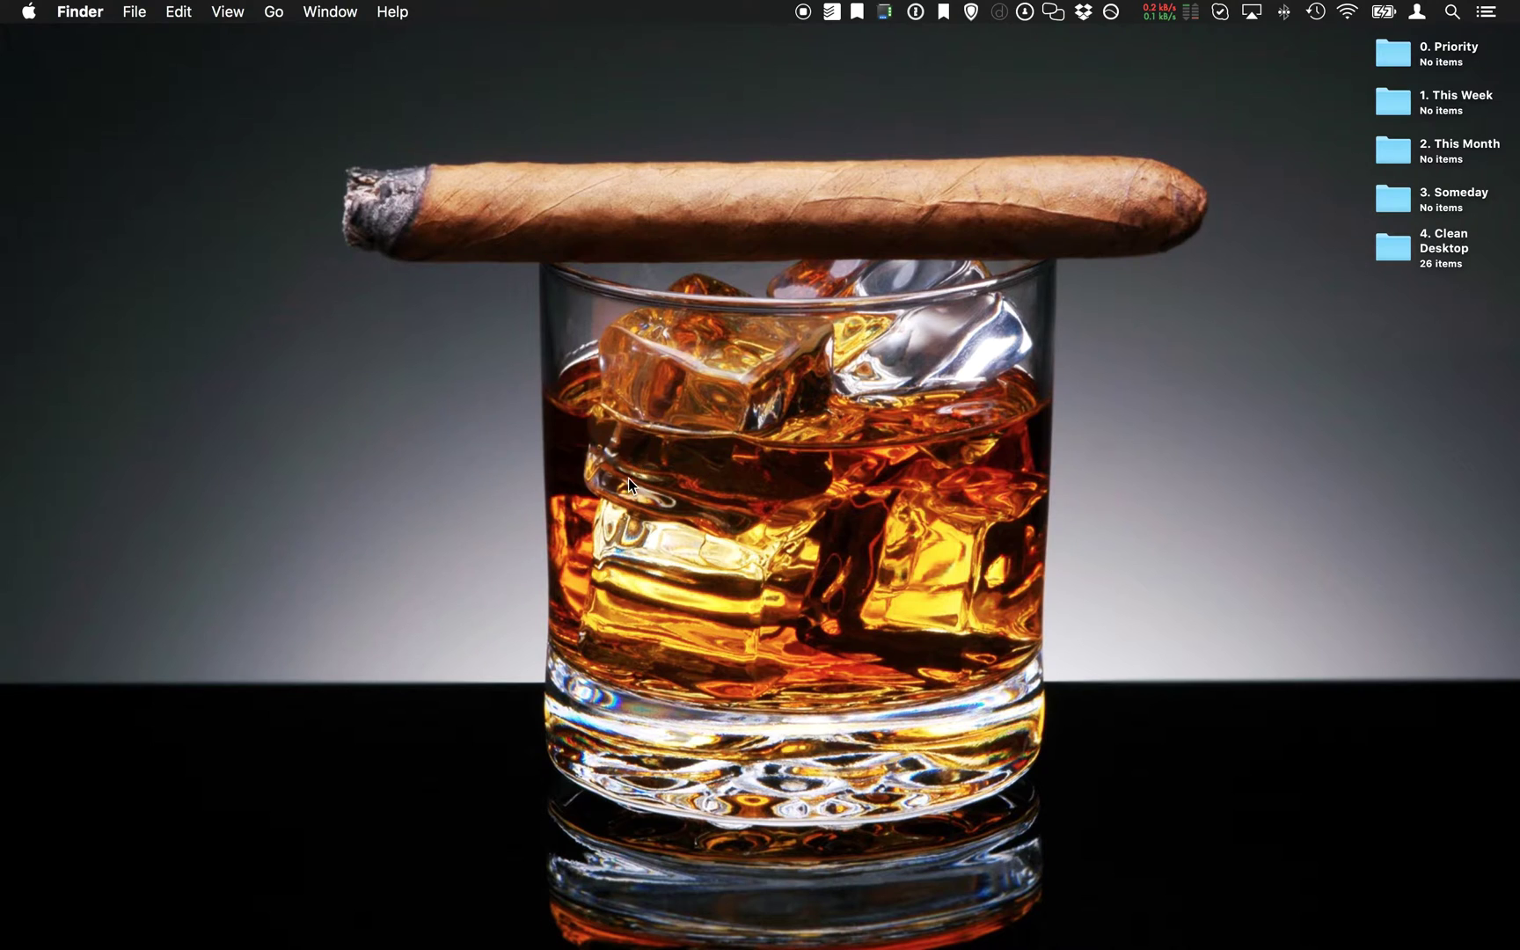
Launch Messages from a Spotlight search for 'messages'
mouse_move(577, 946)
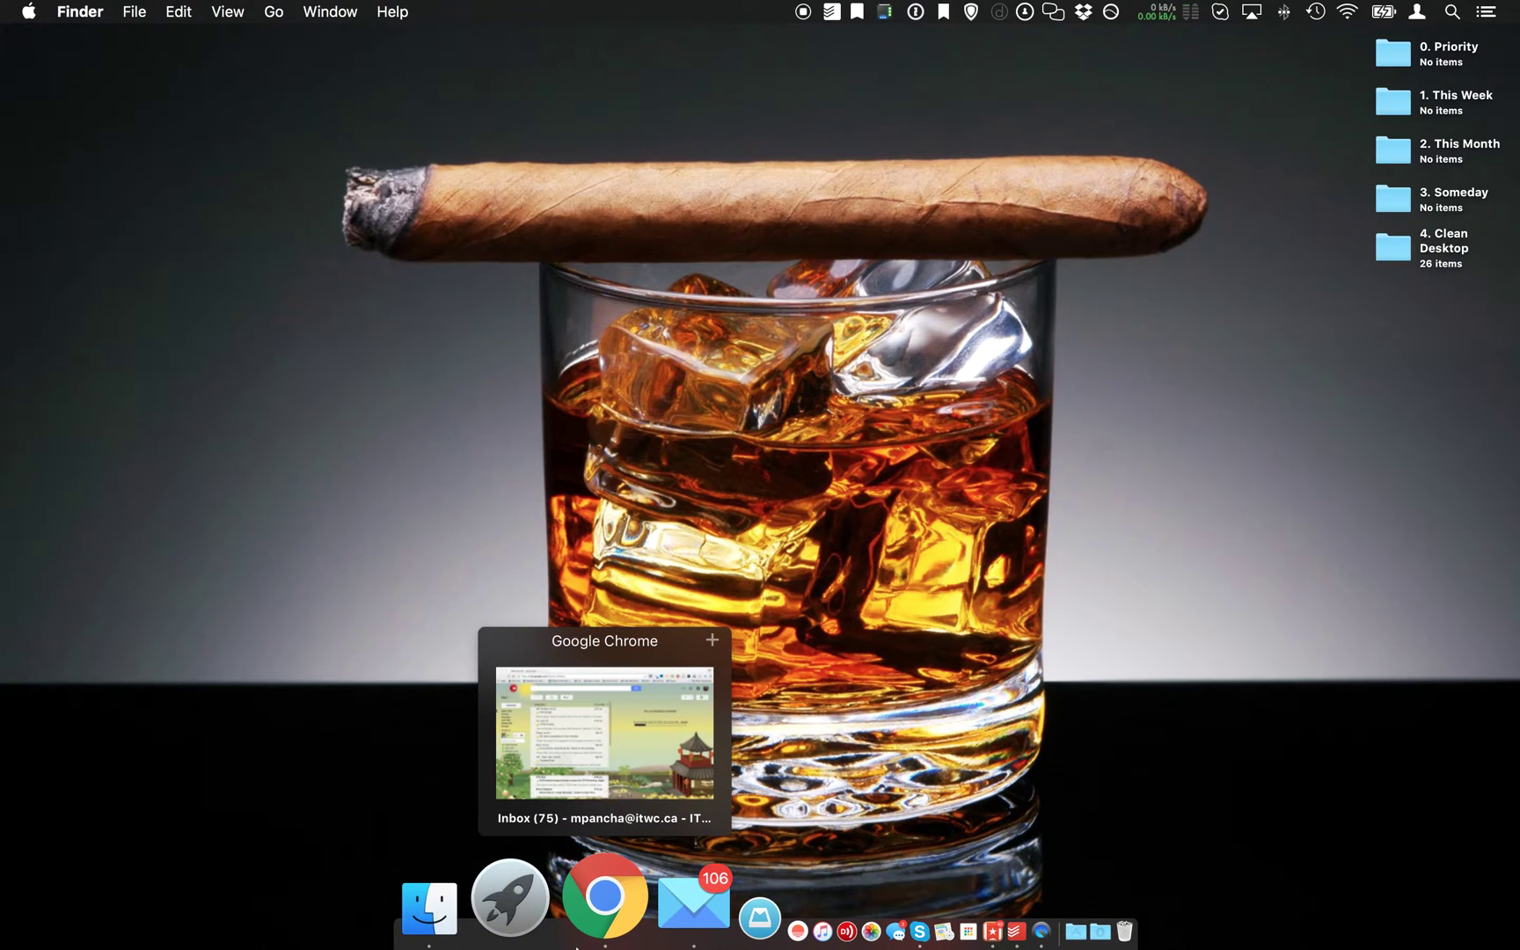
key("super+space")
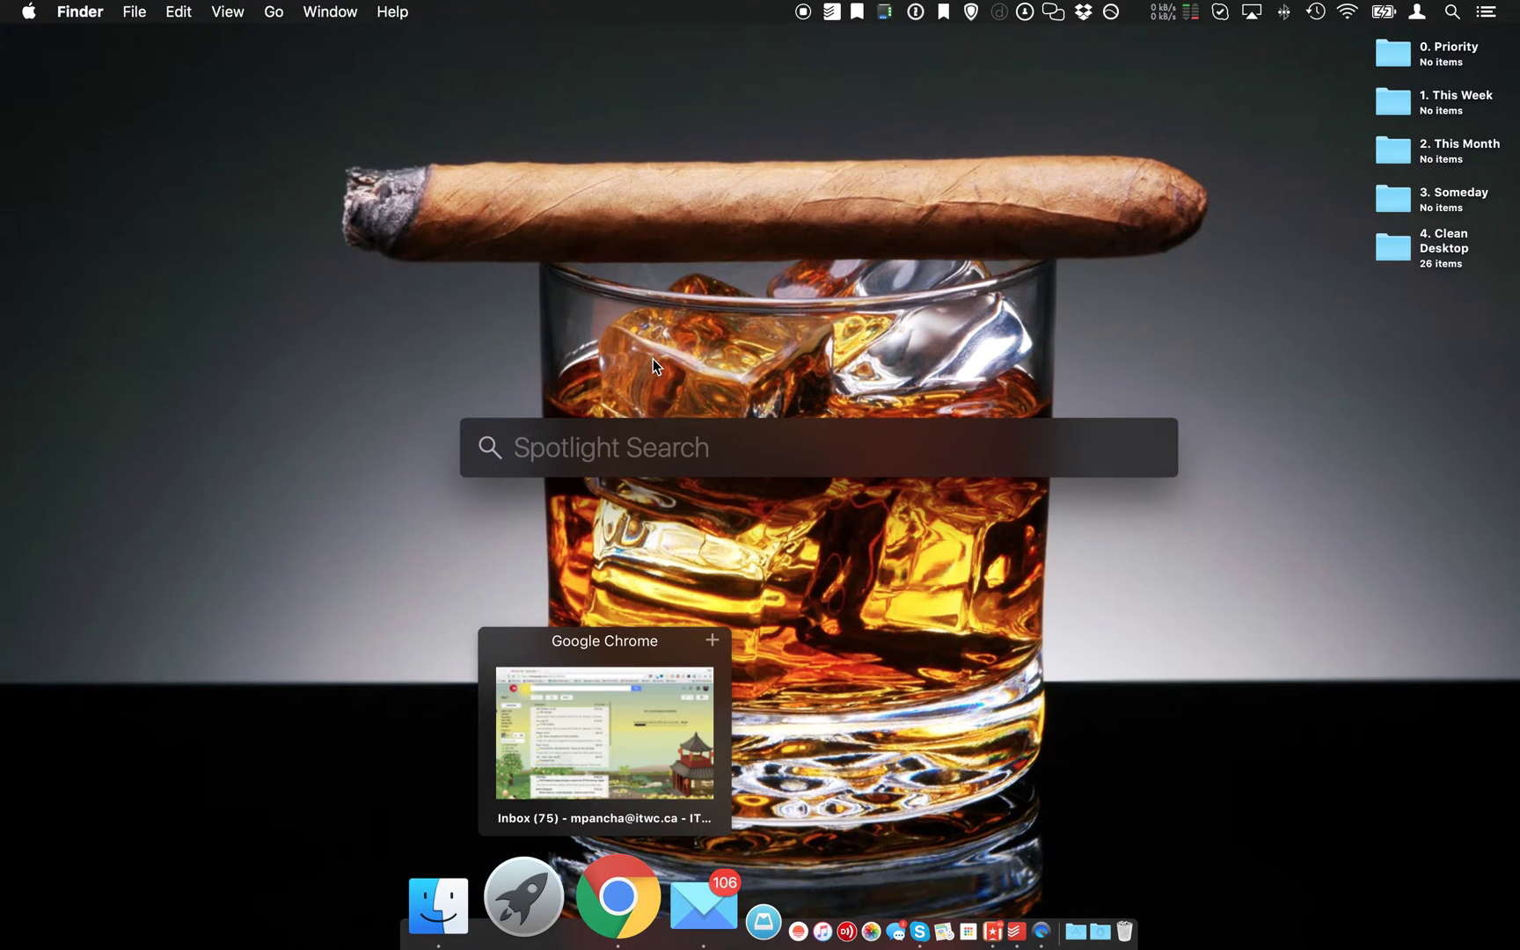
type("messages")
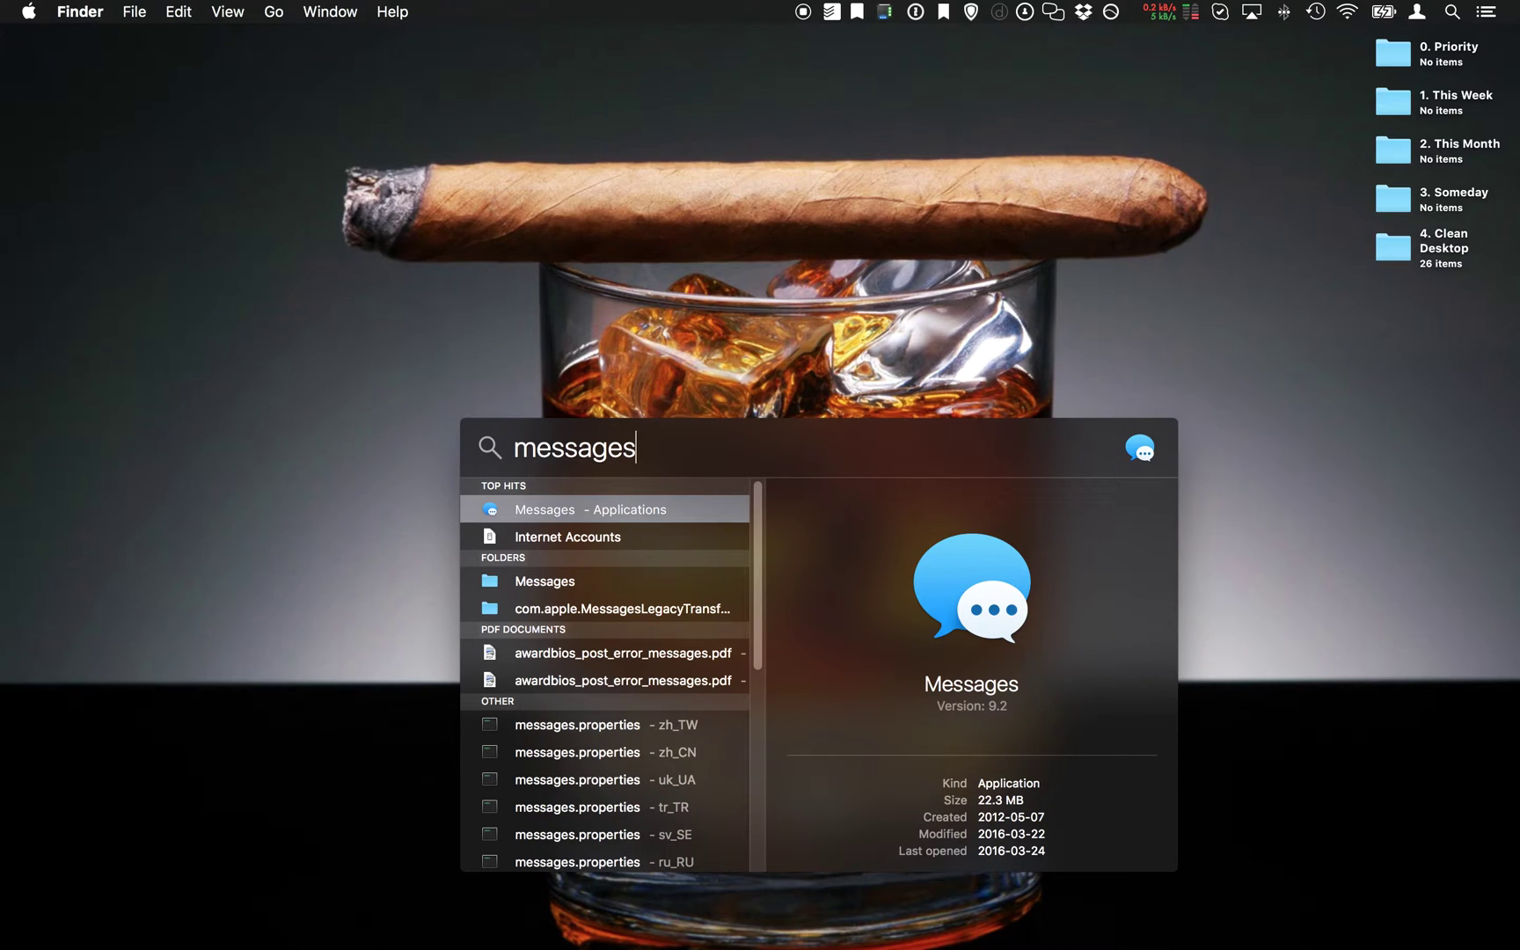
left_click(590, 509)
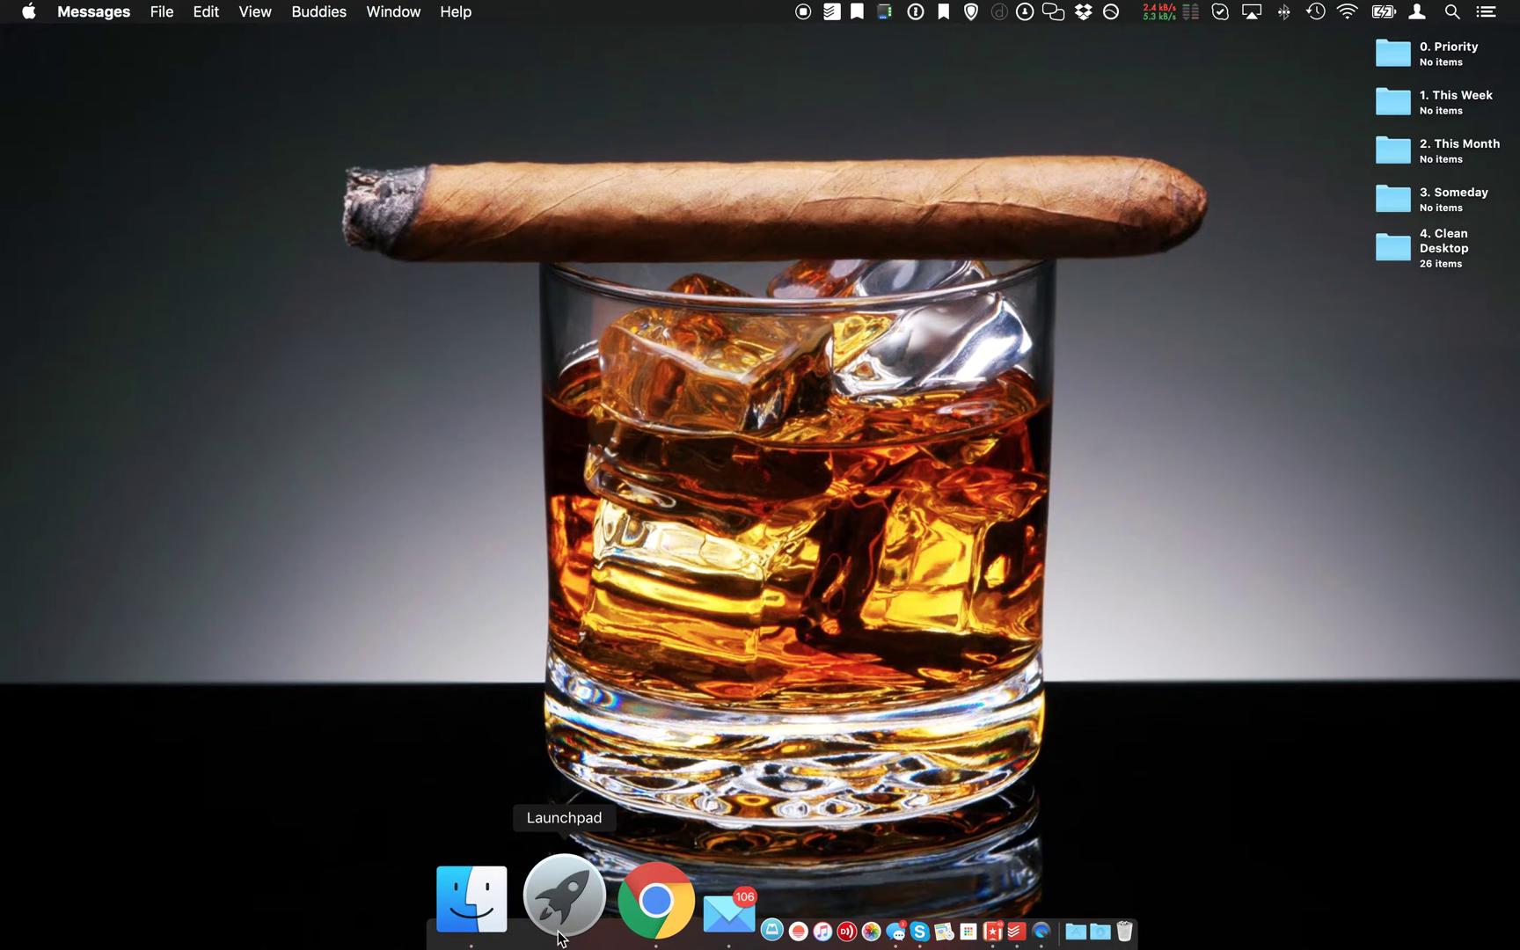
Launch Messages from Launchpad, filtered by 'mess', to bring its window forward
left_click(560, 937)
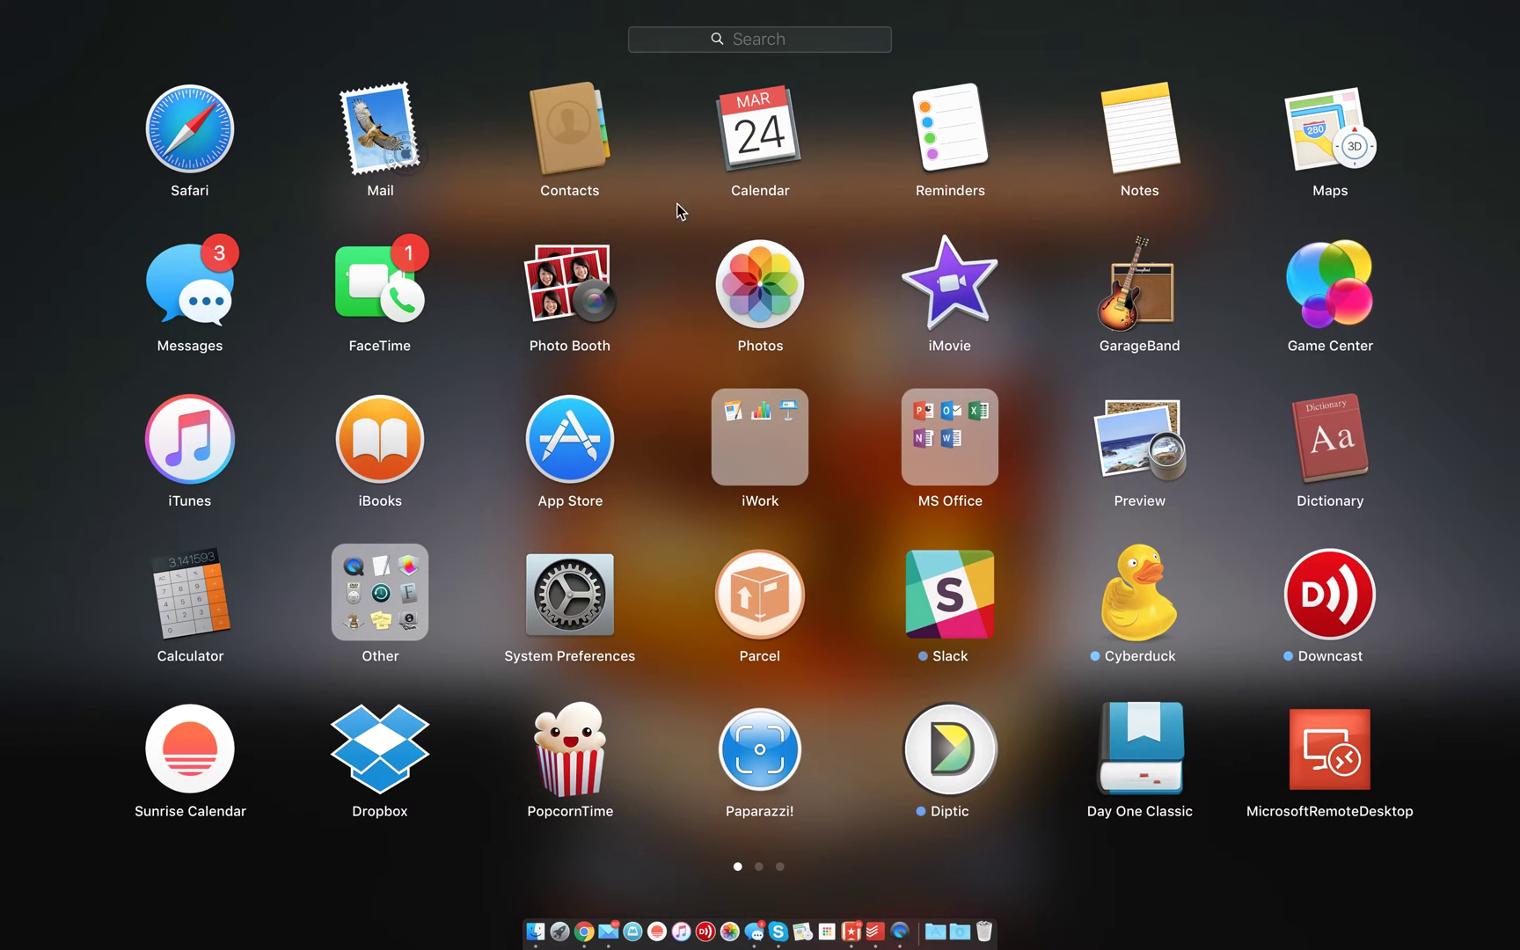
left_click(741, 44)
type("mess")
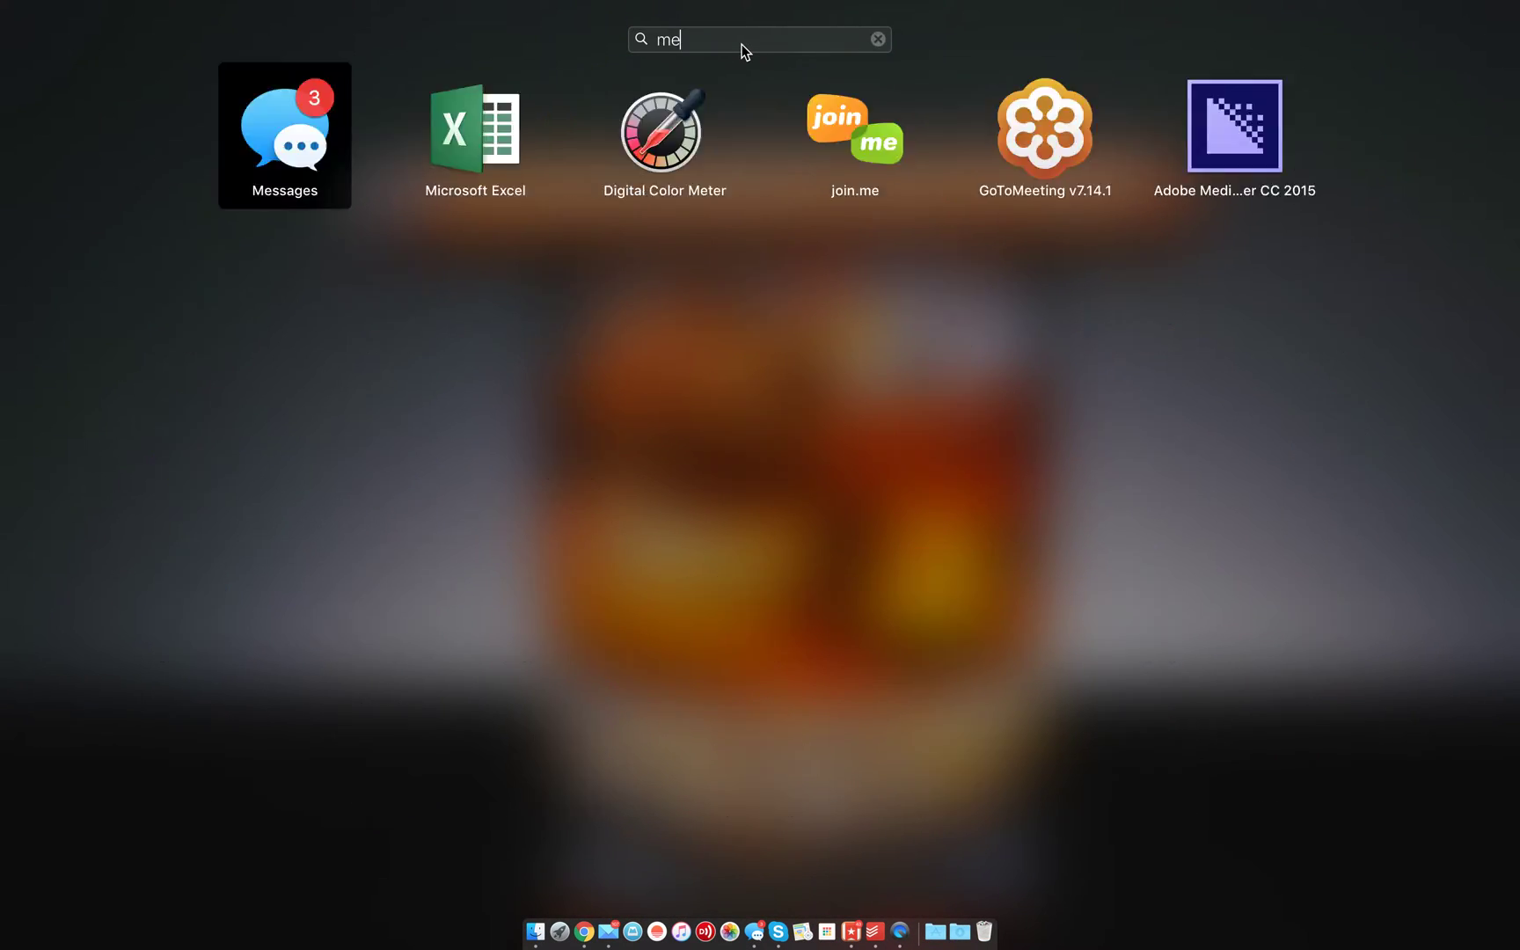
left_click(756, 132)
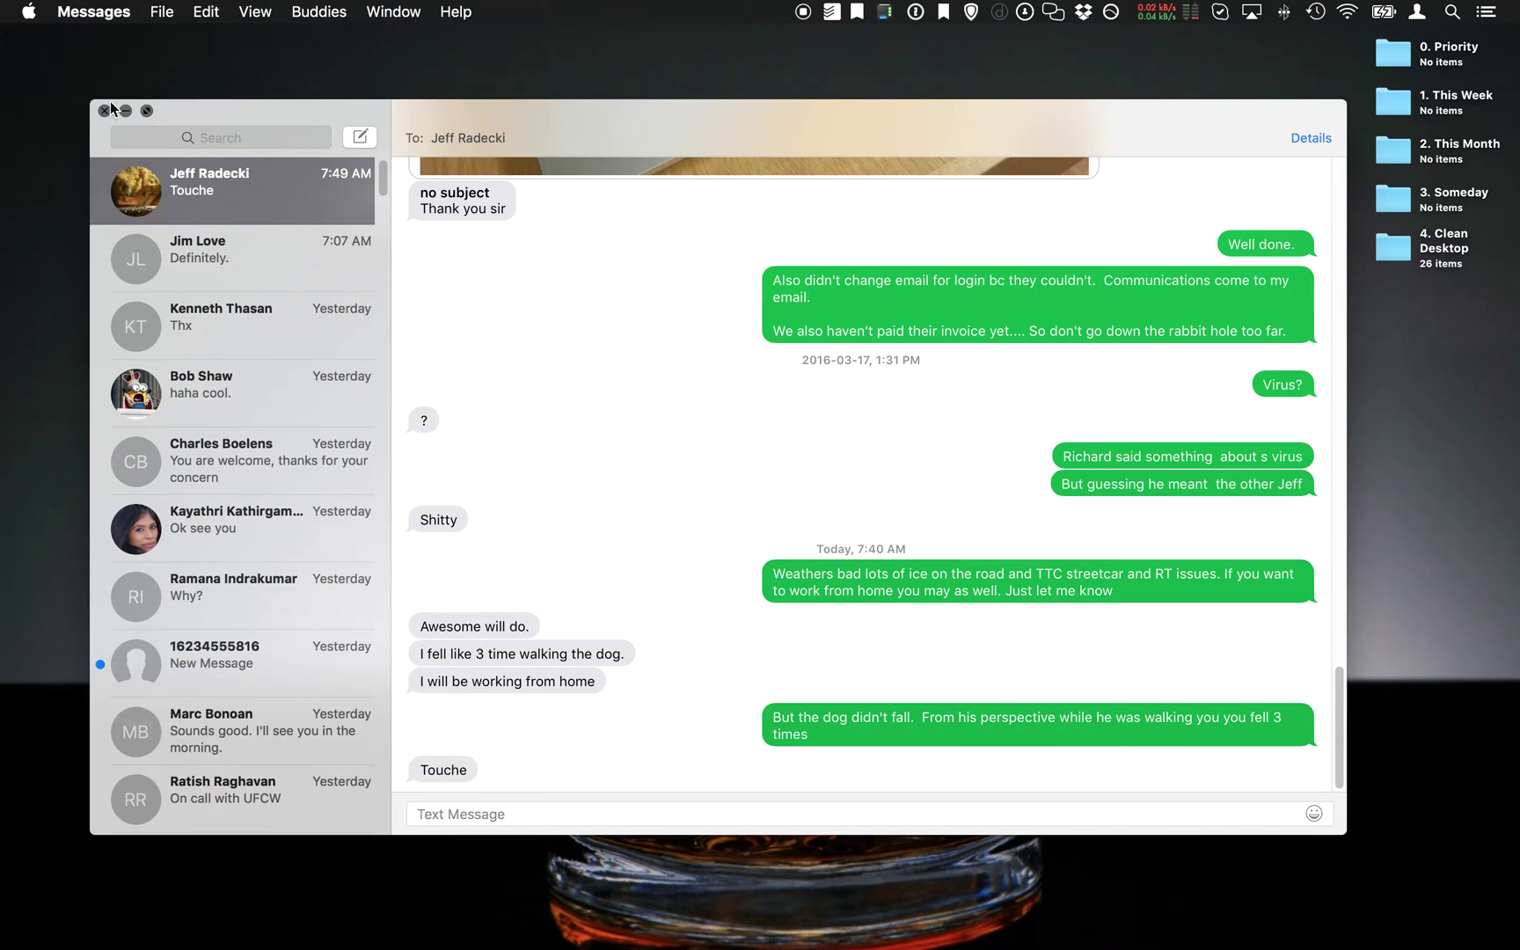
Add a Google account through Messages > Add Account, signing in with its email and password
left_click(107, 110)
left_click(123, 16)
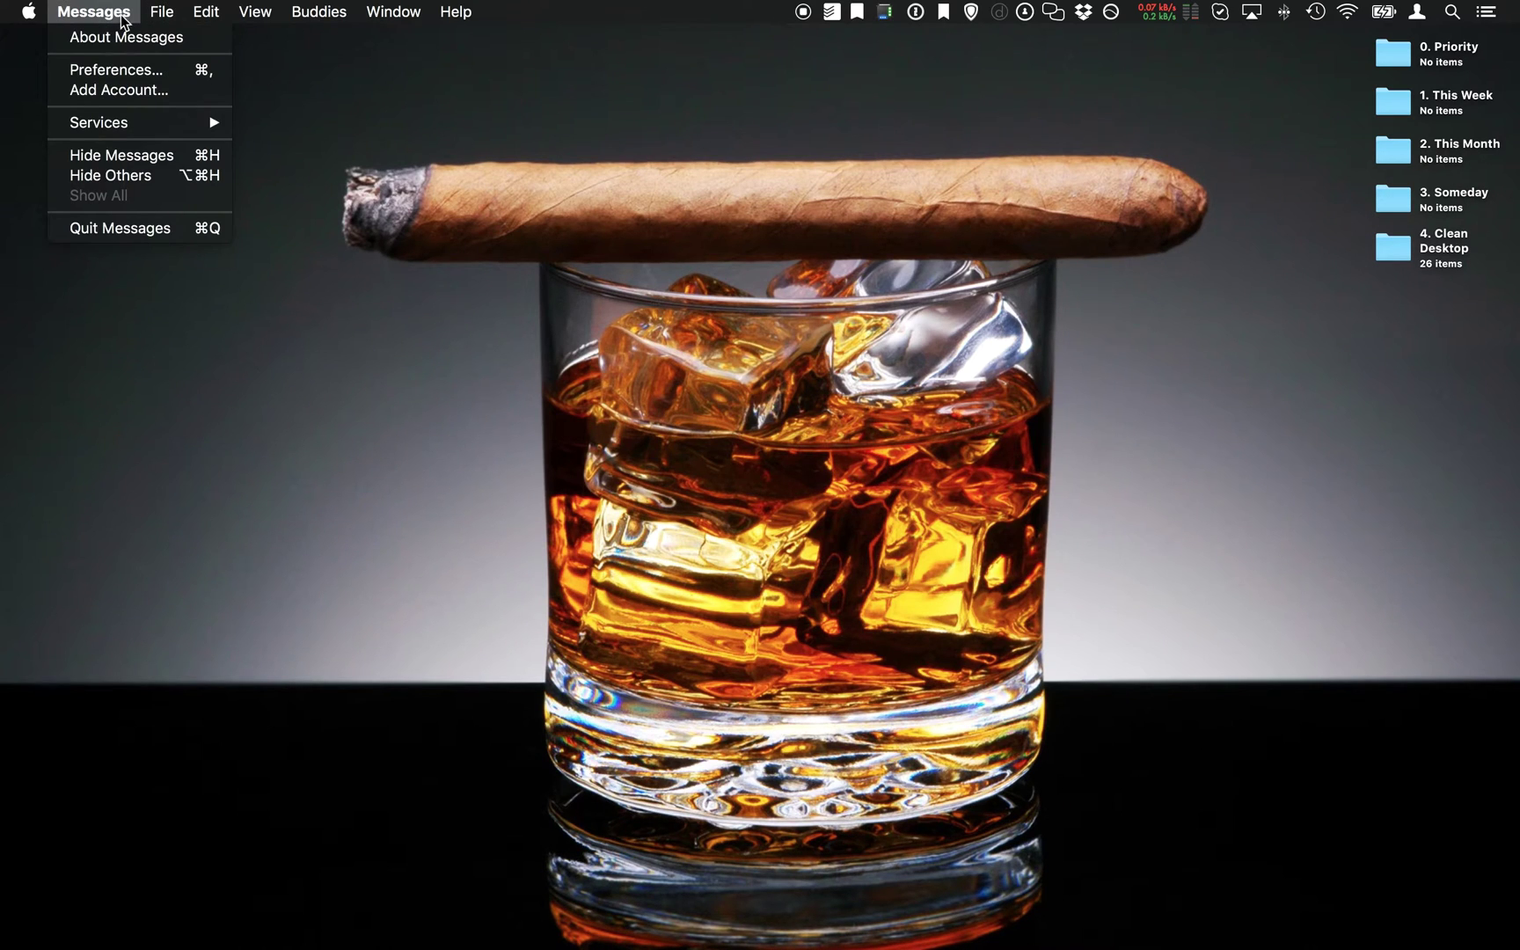
left_click(124, 88)
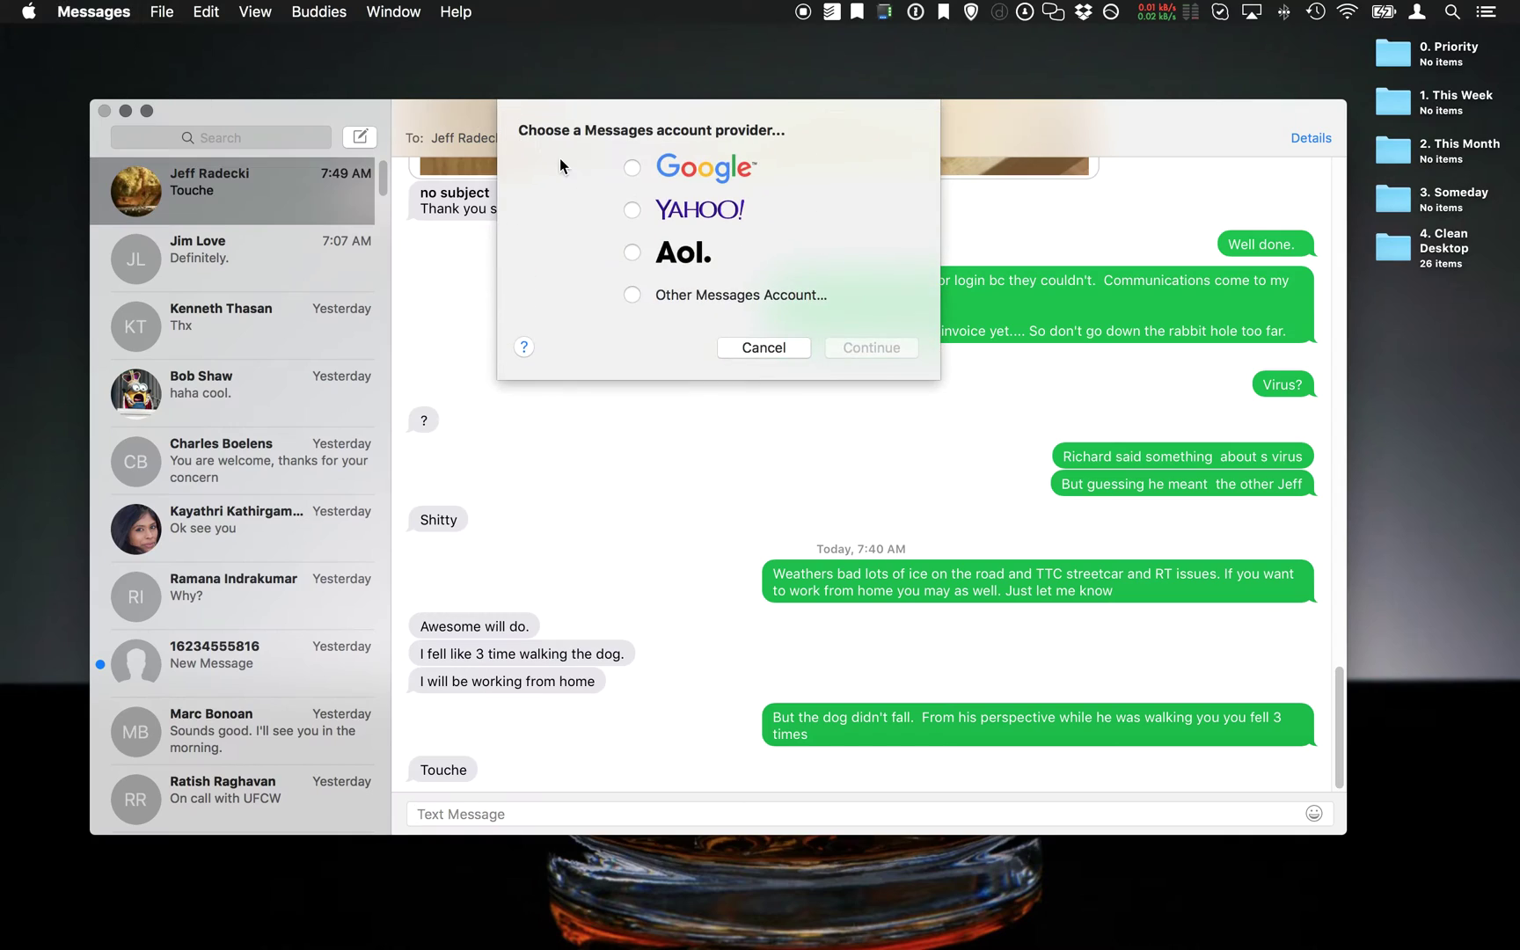
left_click(633, 167)
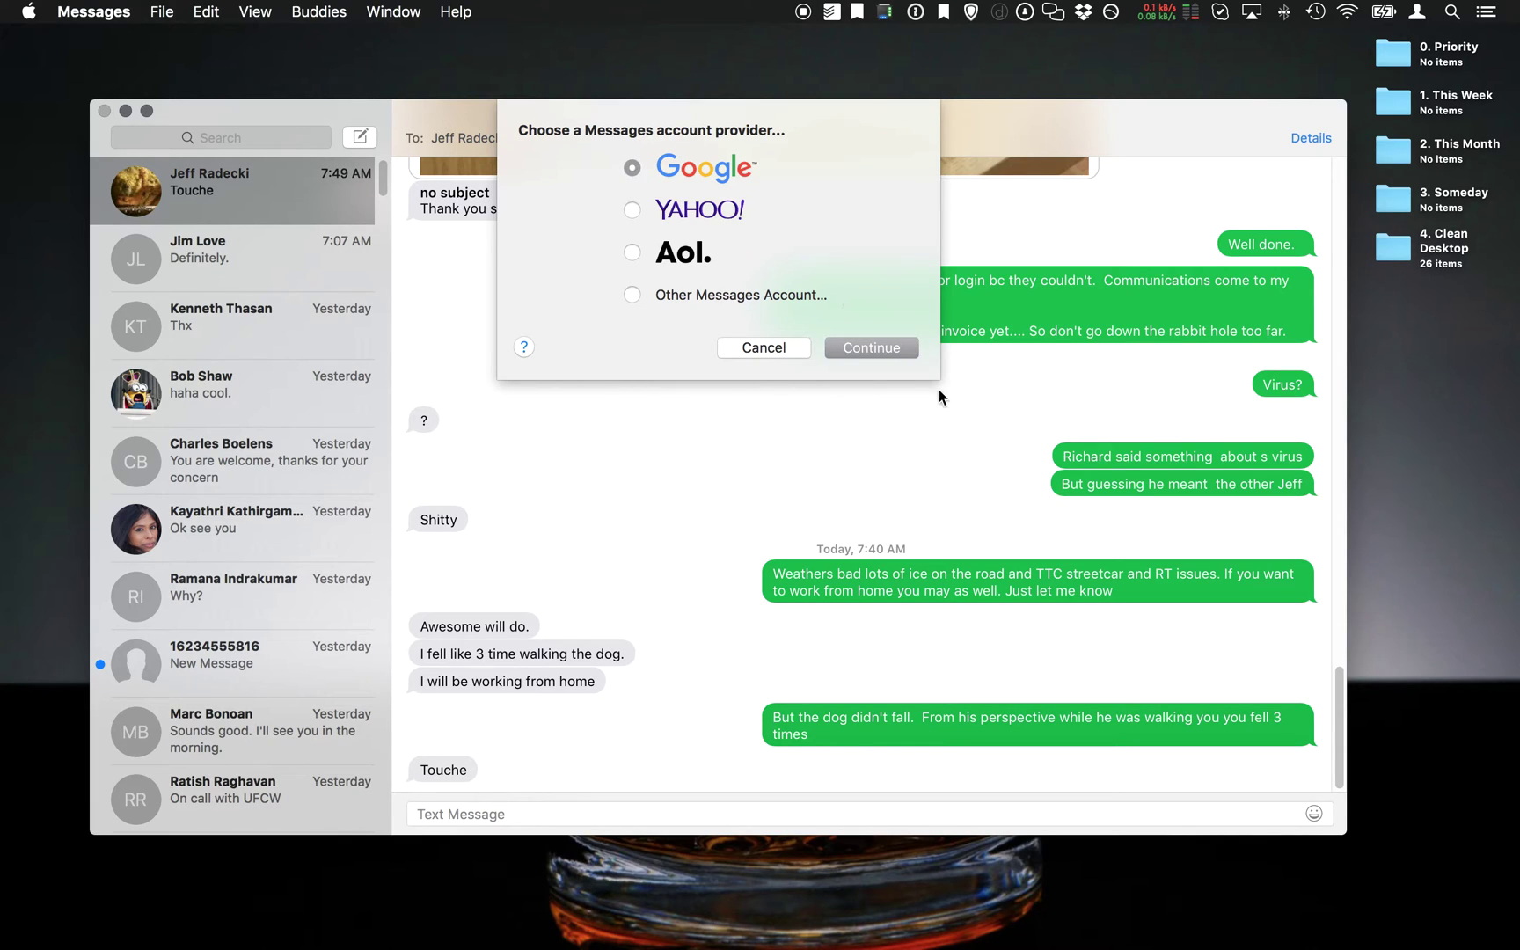
left_click(872, 349)
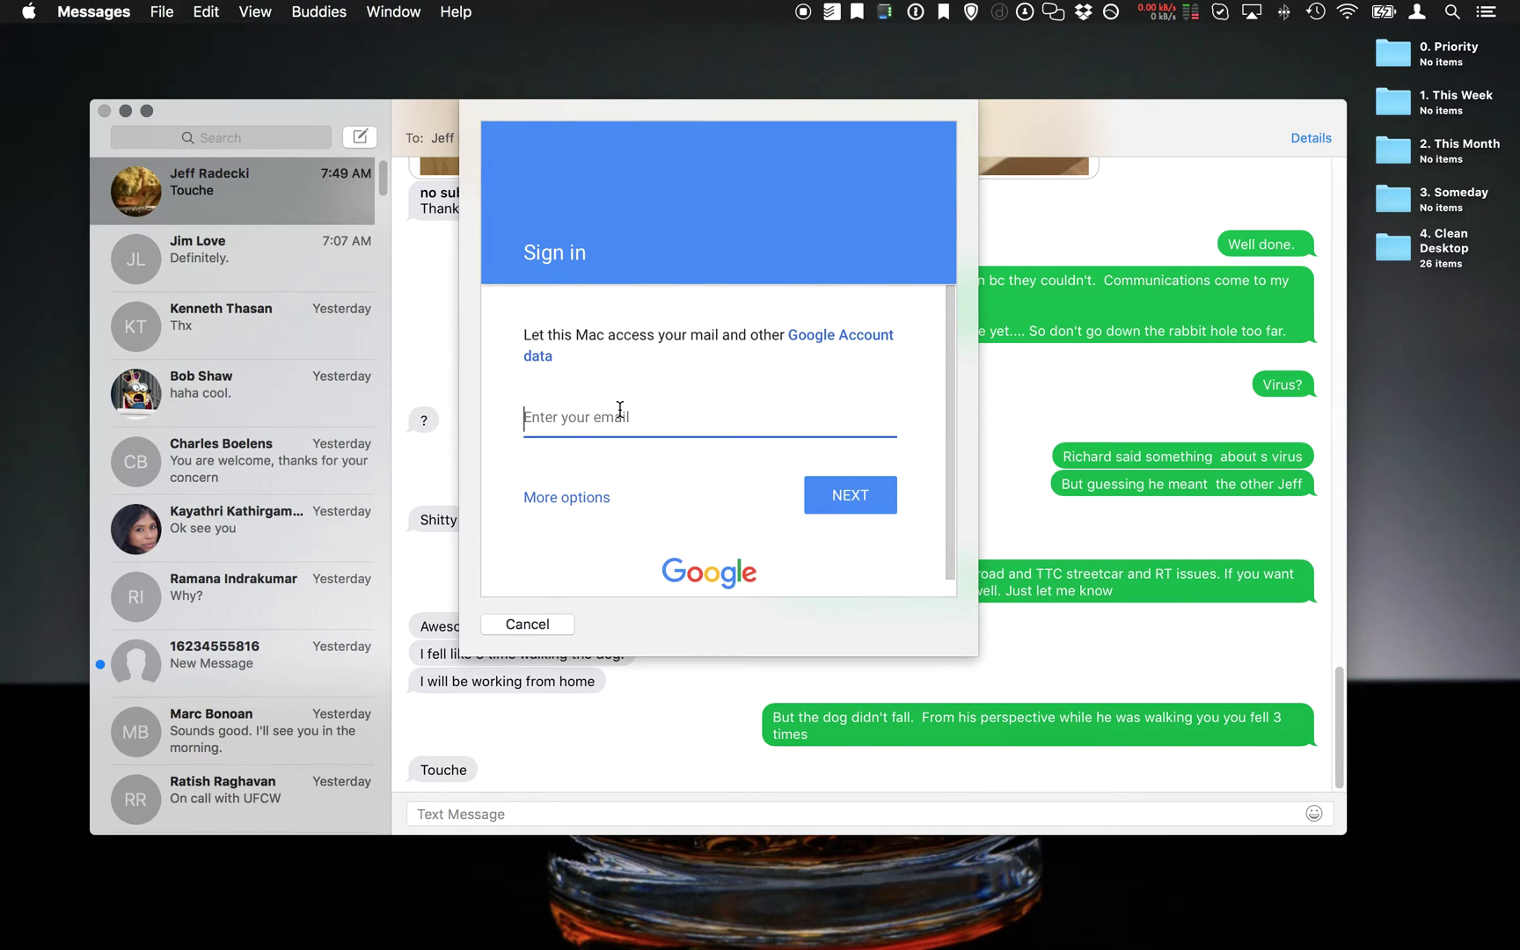
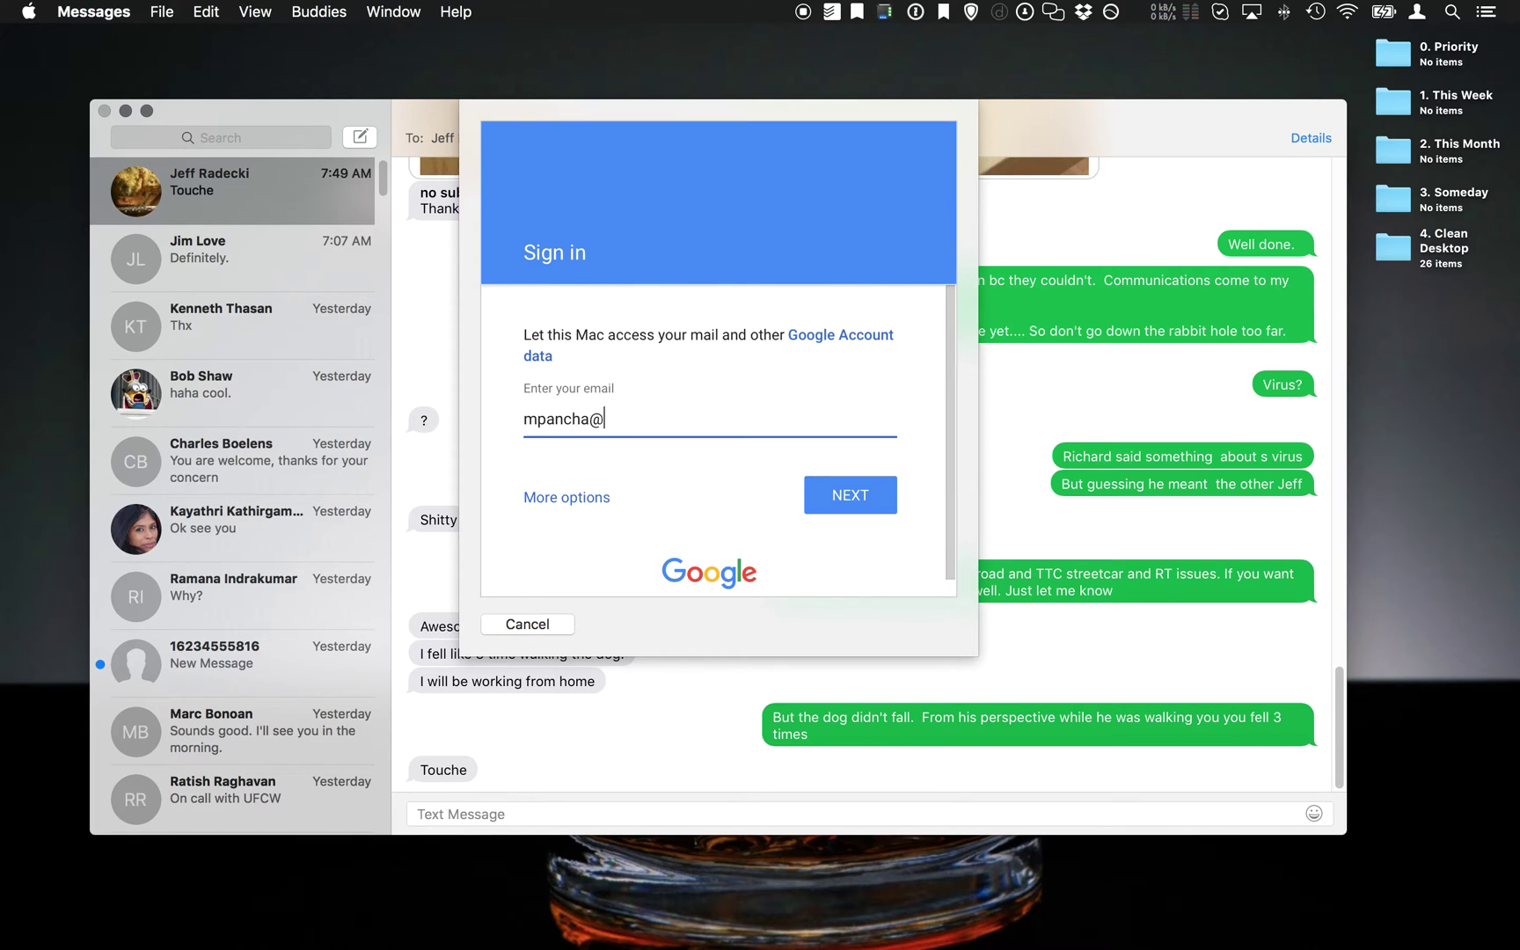
key("Return")
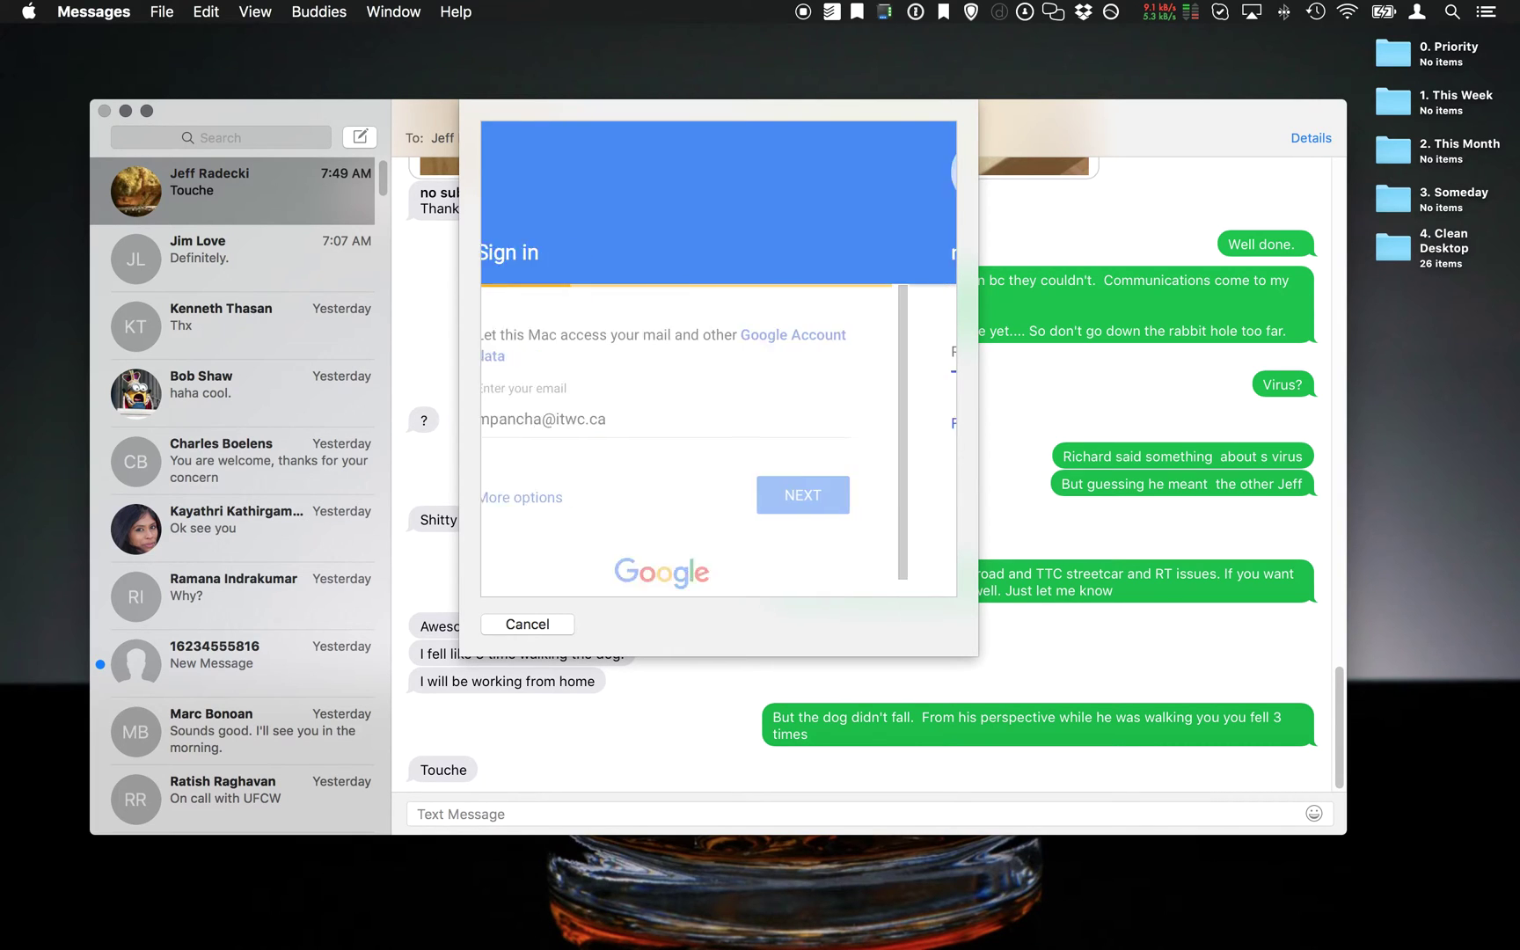
type("•••••••••")
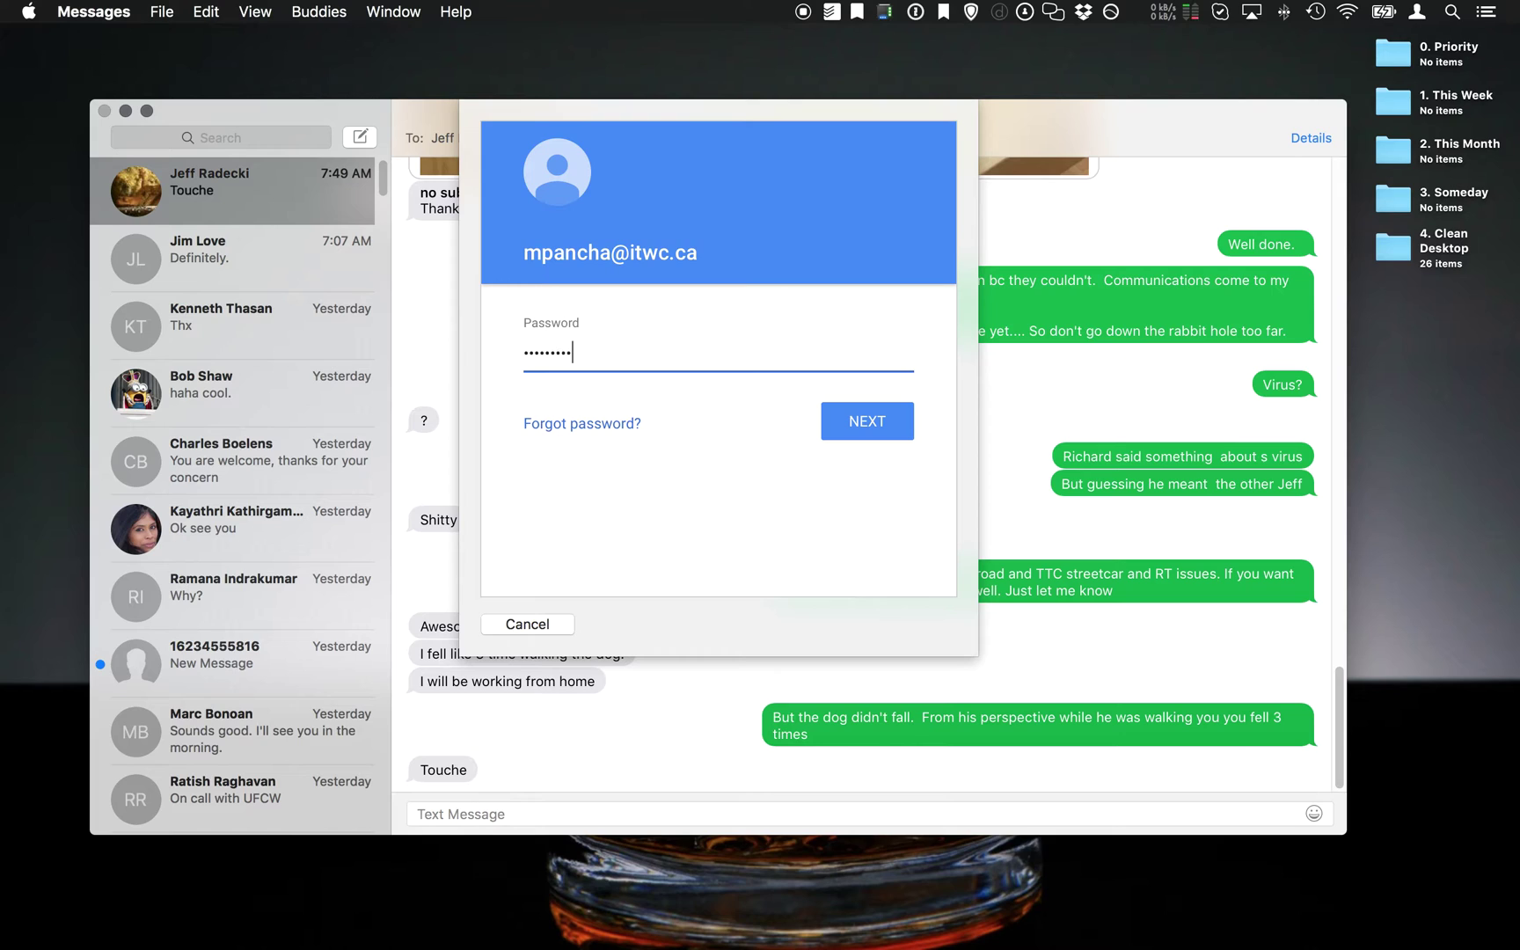
left_click(878, 422)
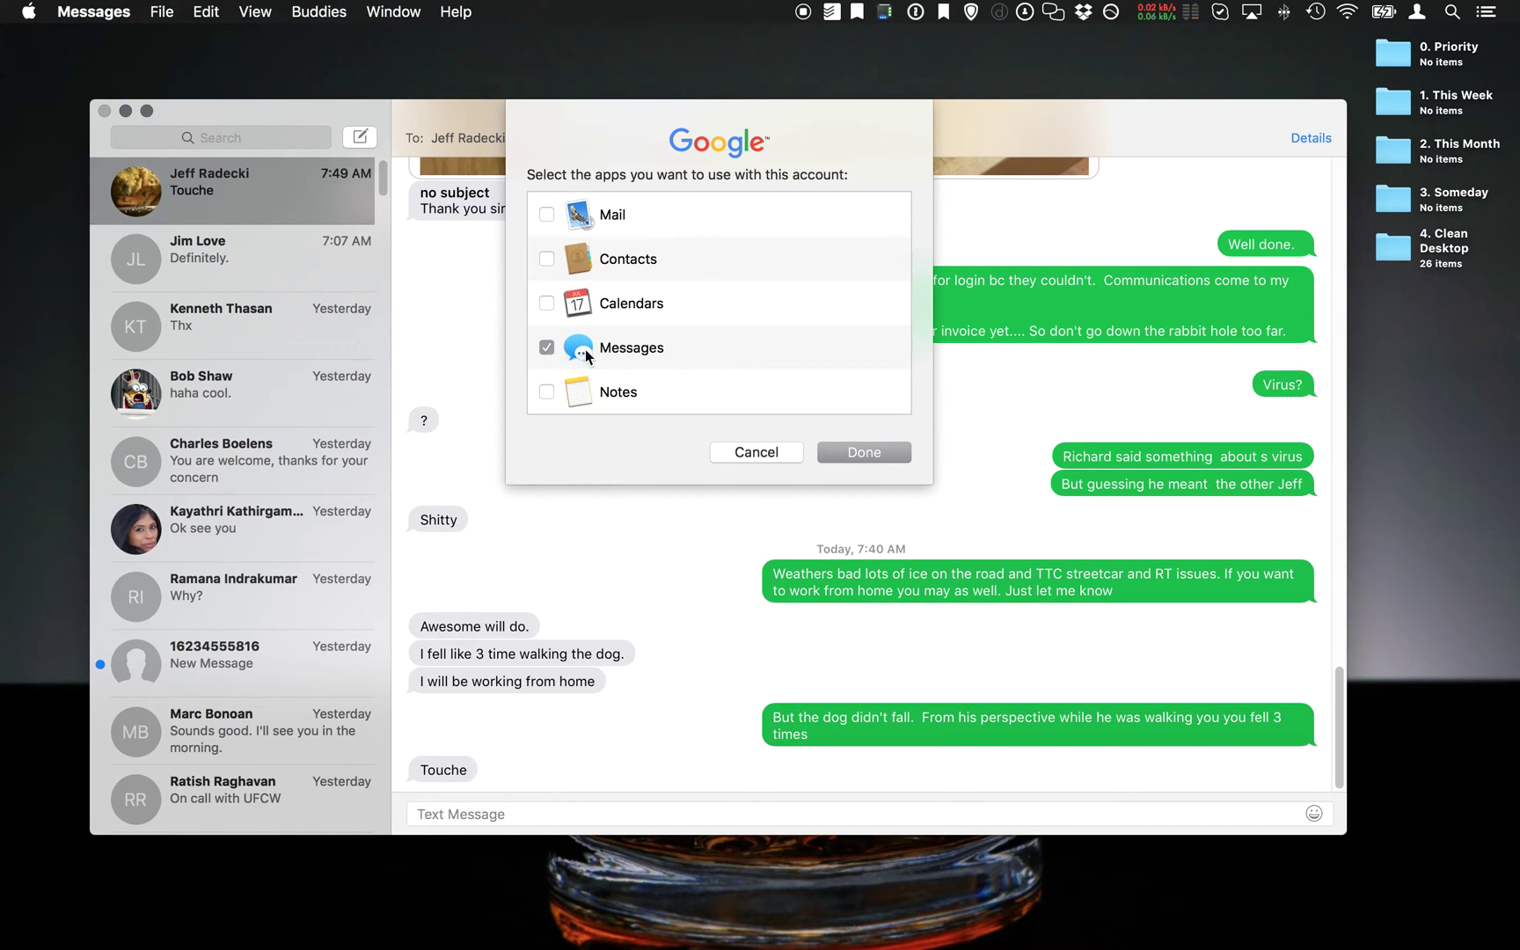
left_click(868, 450)
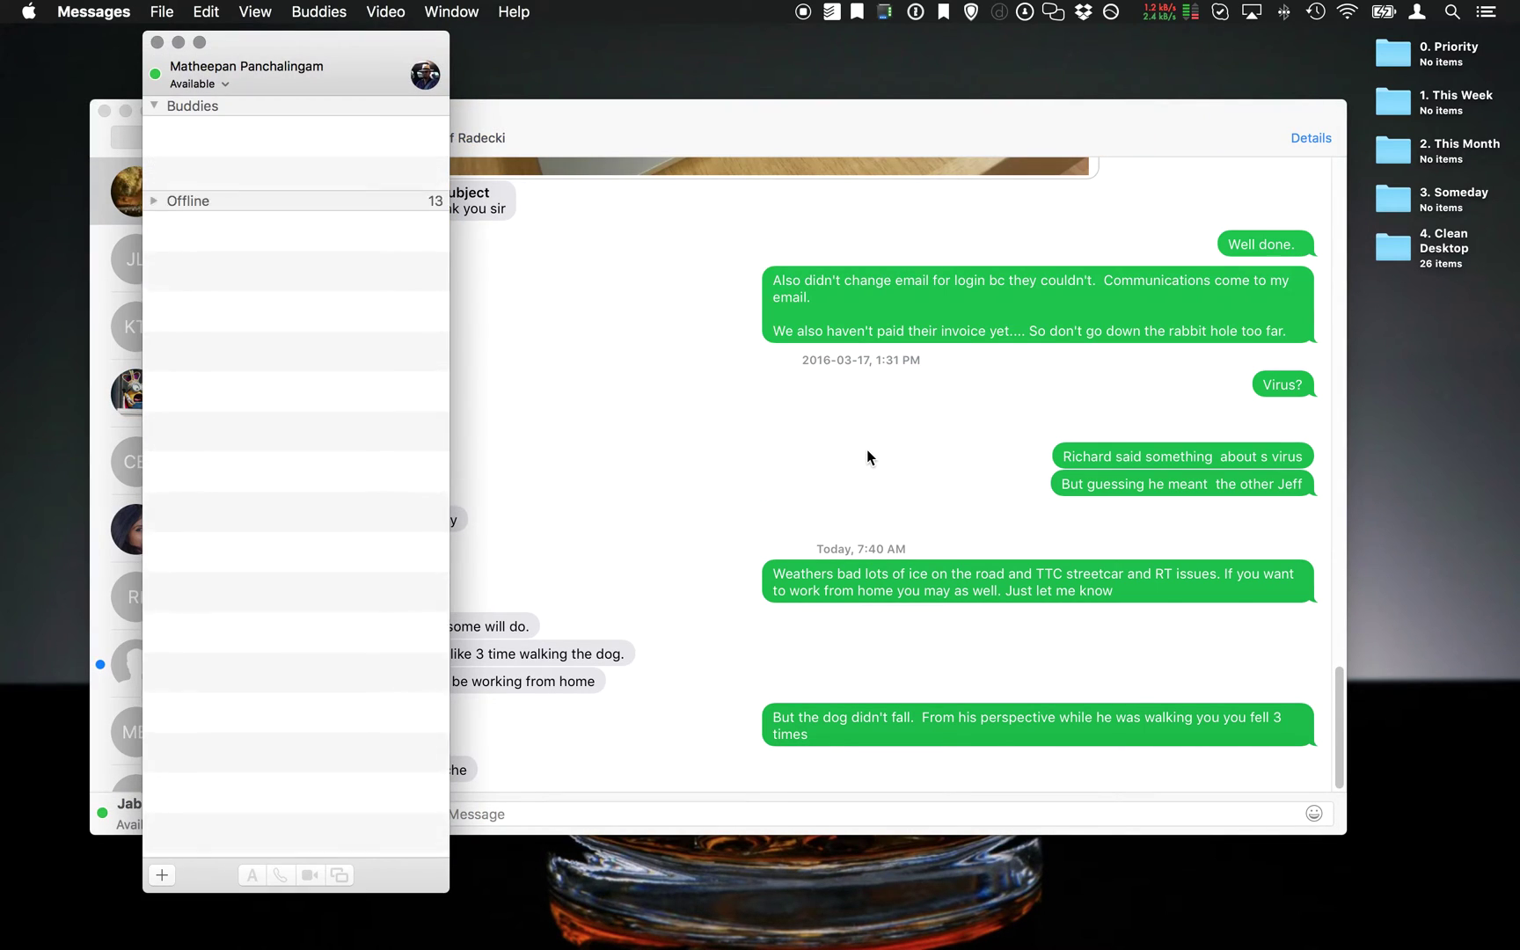
Open a chat with the contact from the buddy list and send a message asking whether it arrives
left_click_drag(320, 51, 218, 51)
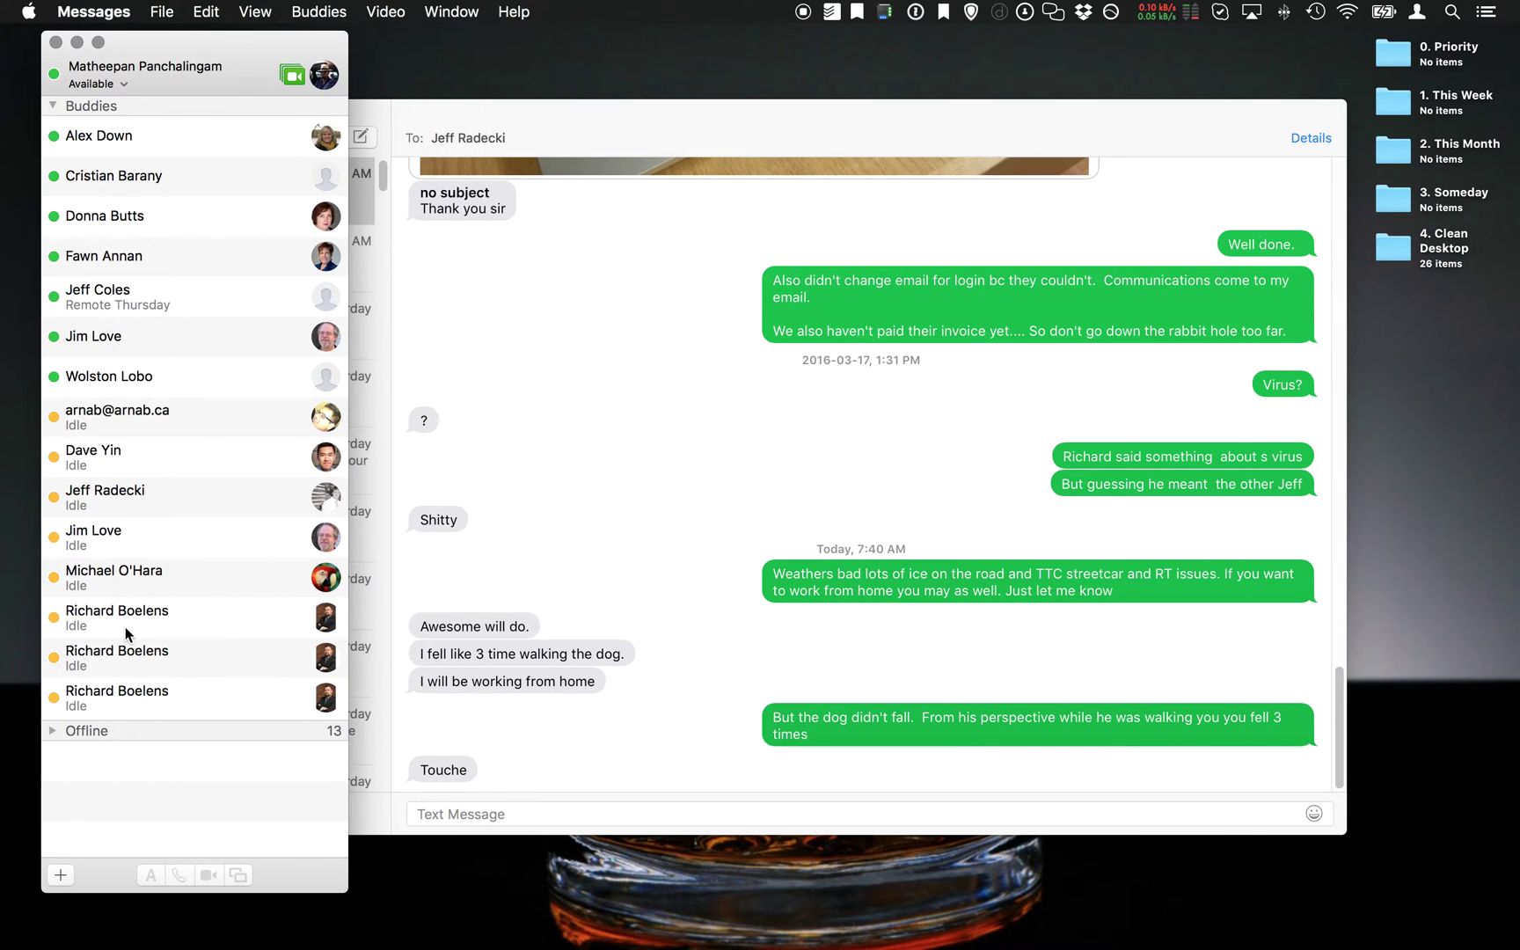
mouse_move(127, 634)
double_click(139, 339)
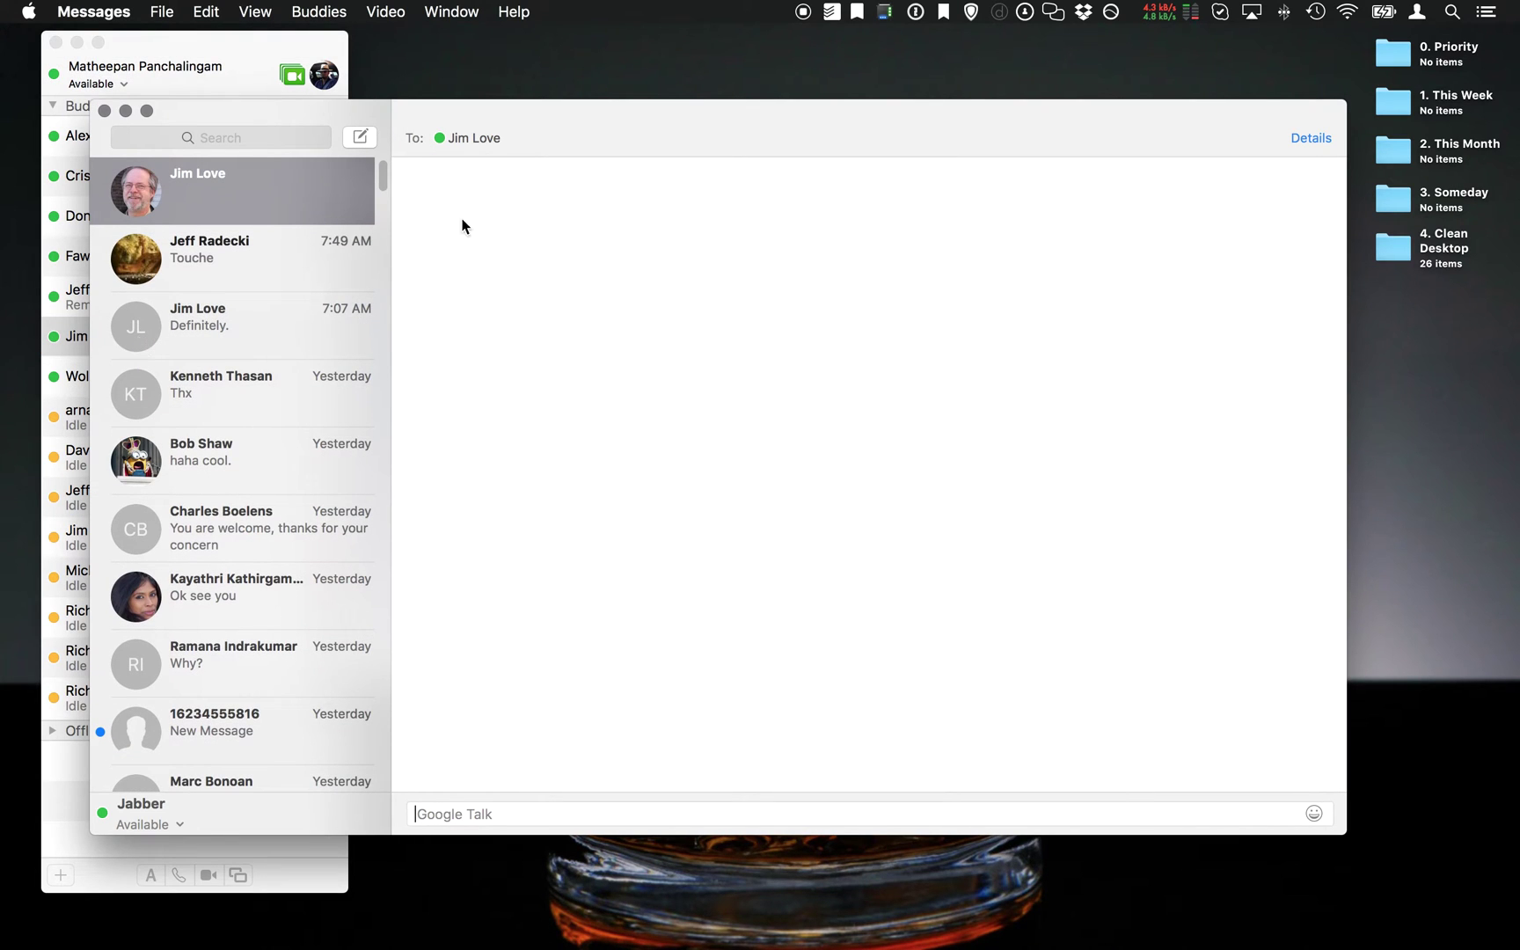
left_click_drag(594, 136, 731, 99)
left_click(640, 773)
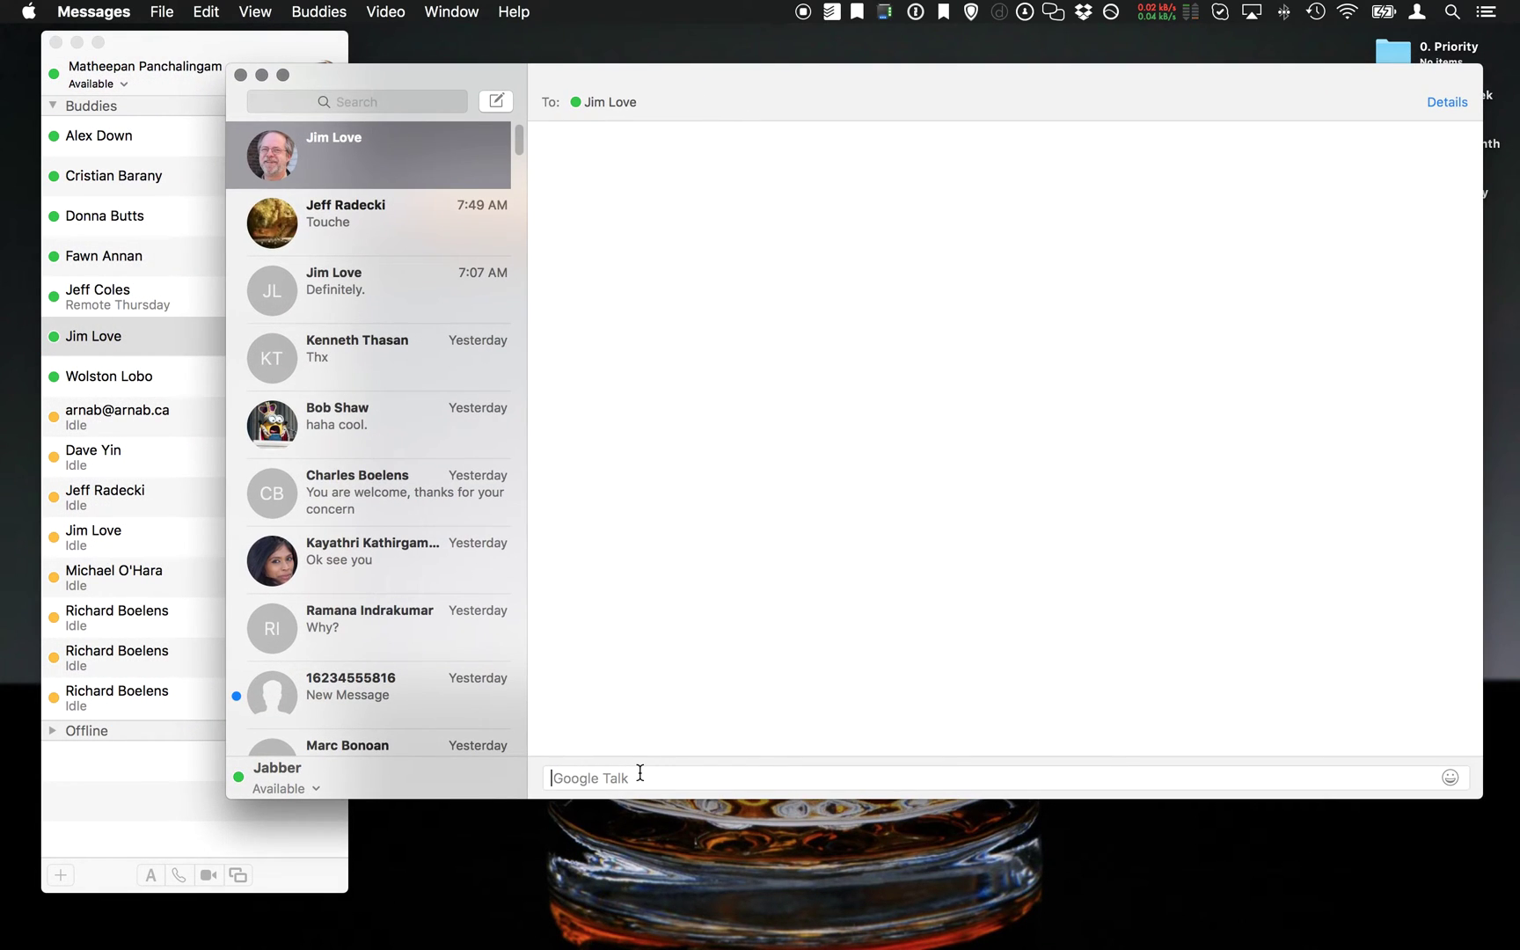
type(" let me know if you get ")
type("this messages")
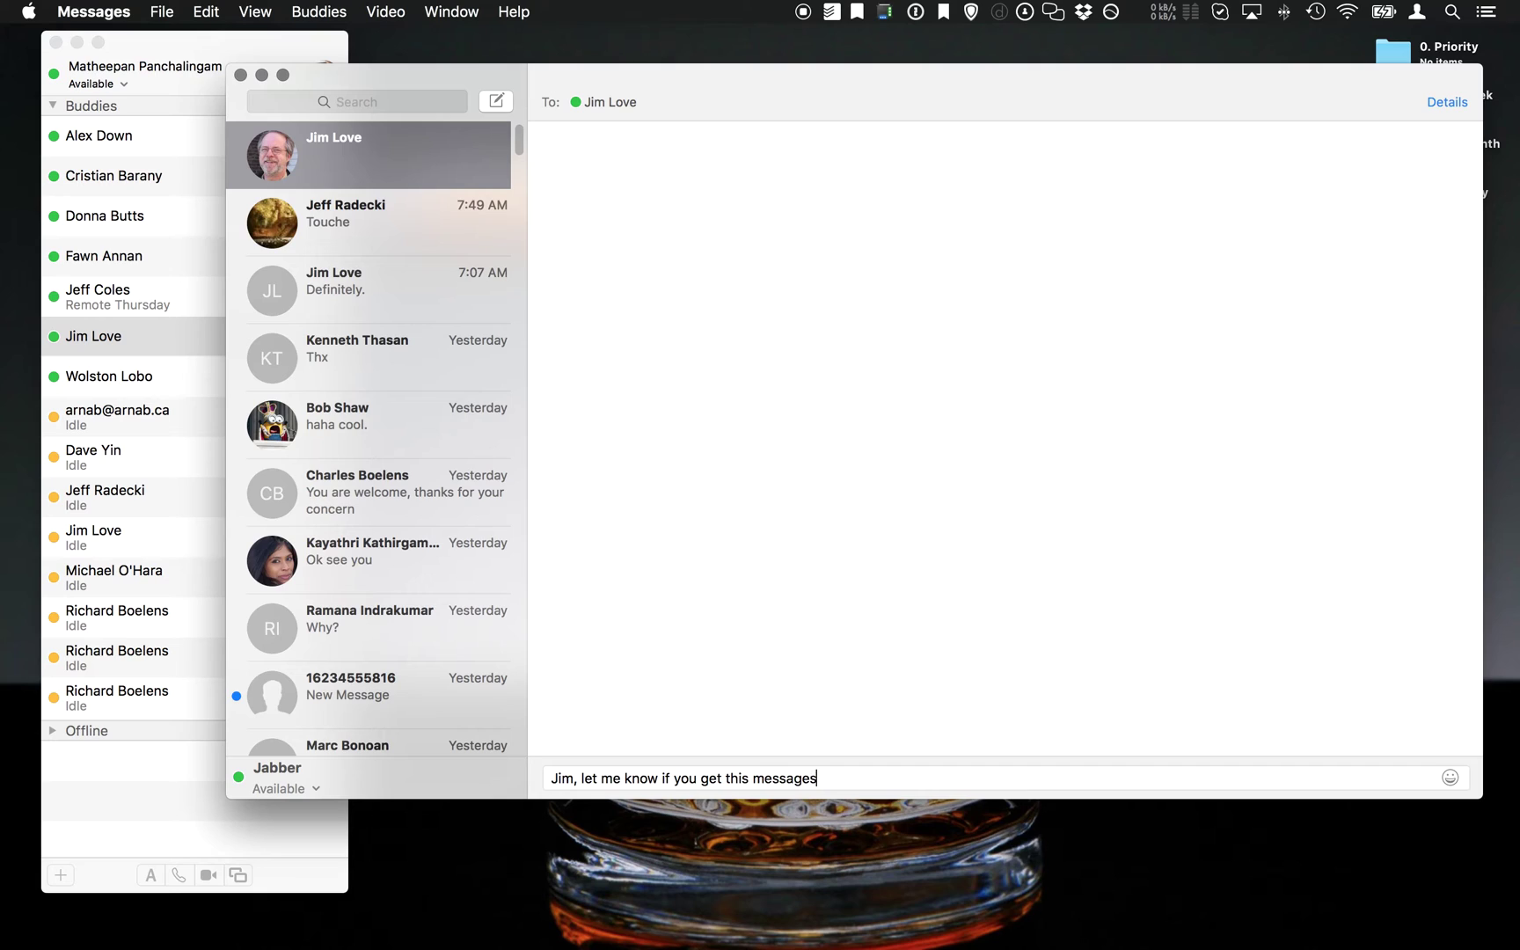
type("?")
key("Return")
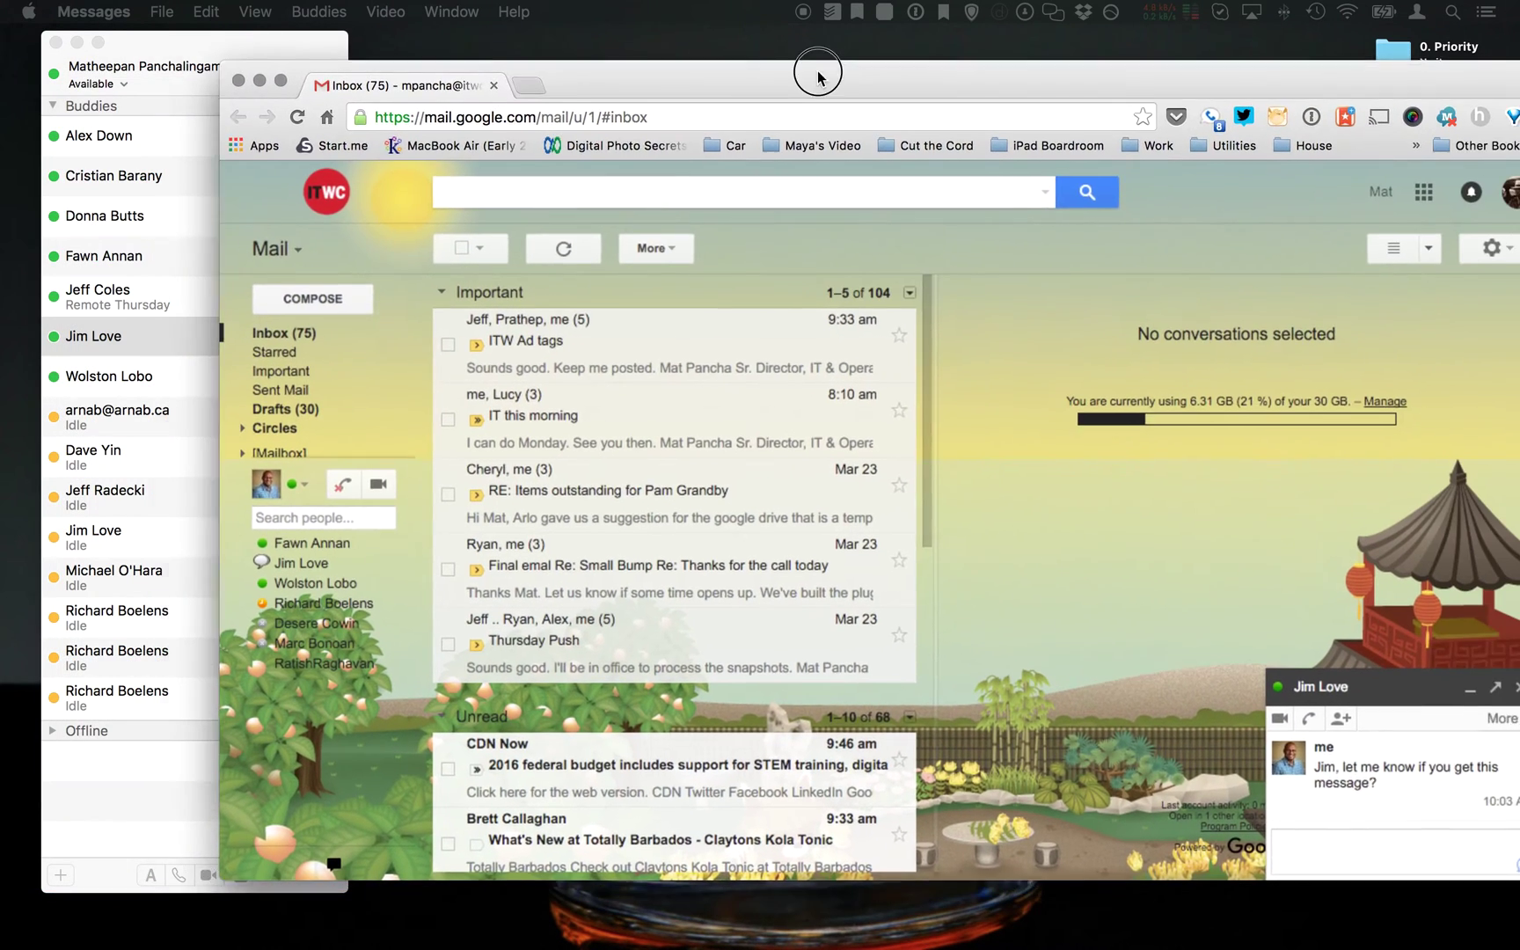
Check the Gmail chat for the mirrored message and the reply 'Yes.', then return to Messages
left_click_drag(818, 77, 625, 40)
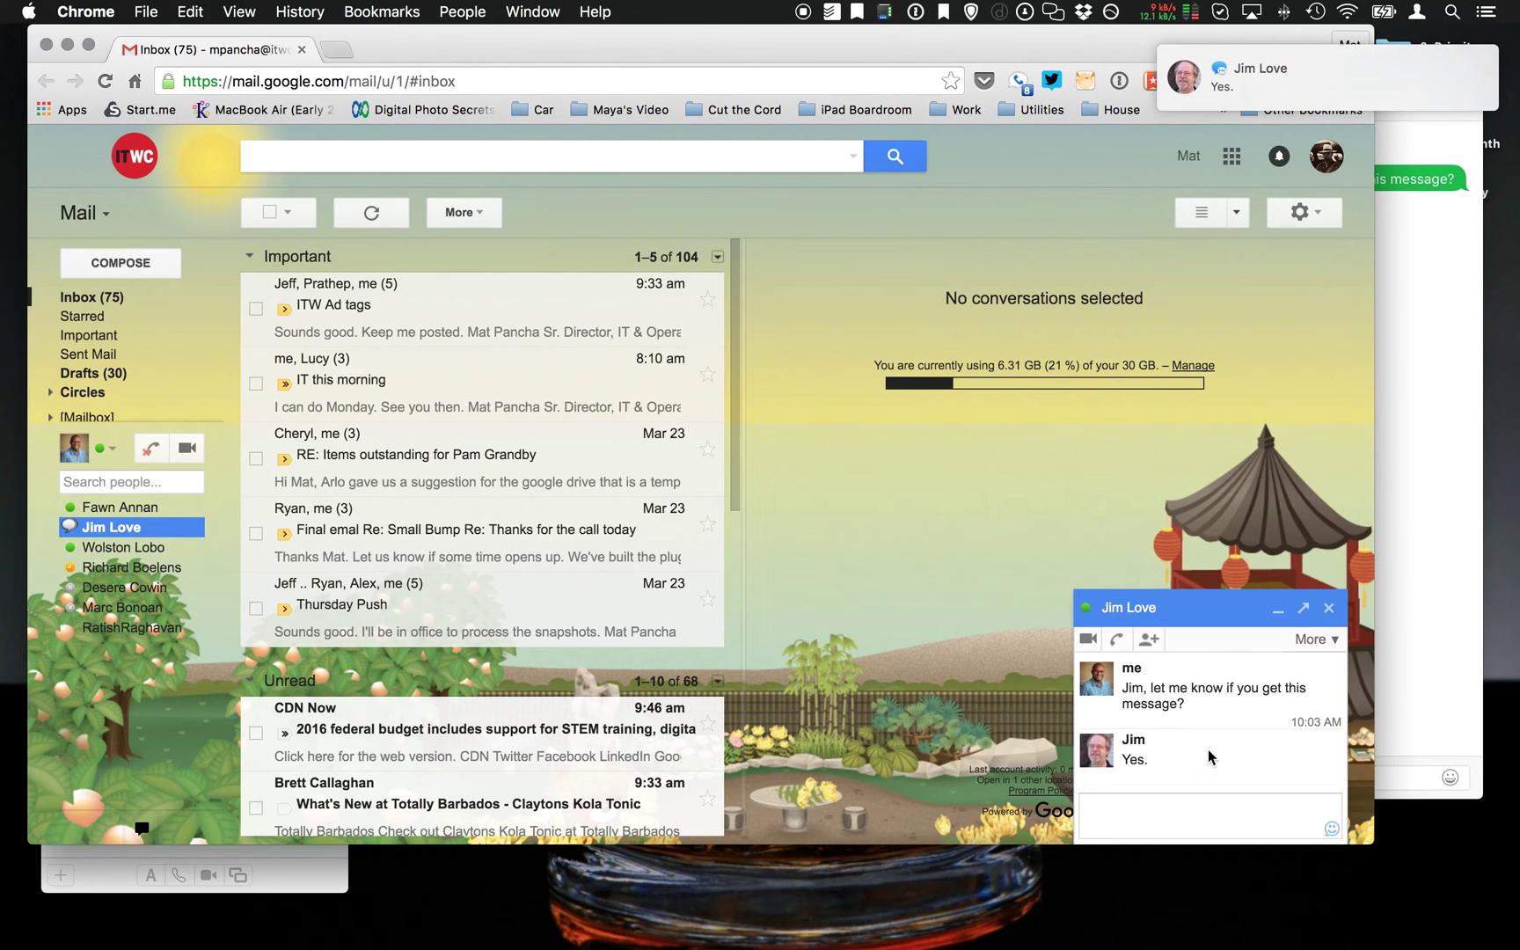
key("super+Tab")
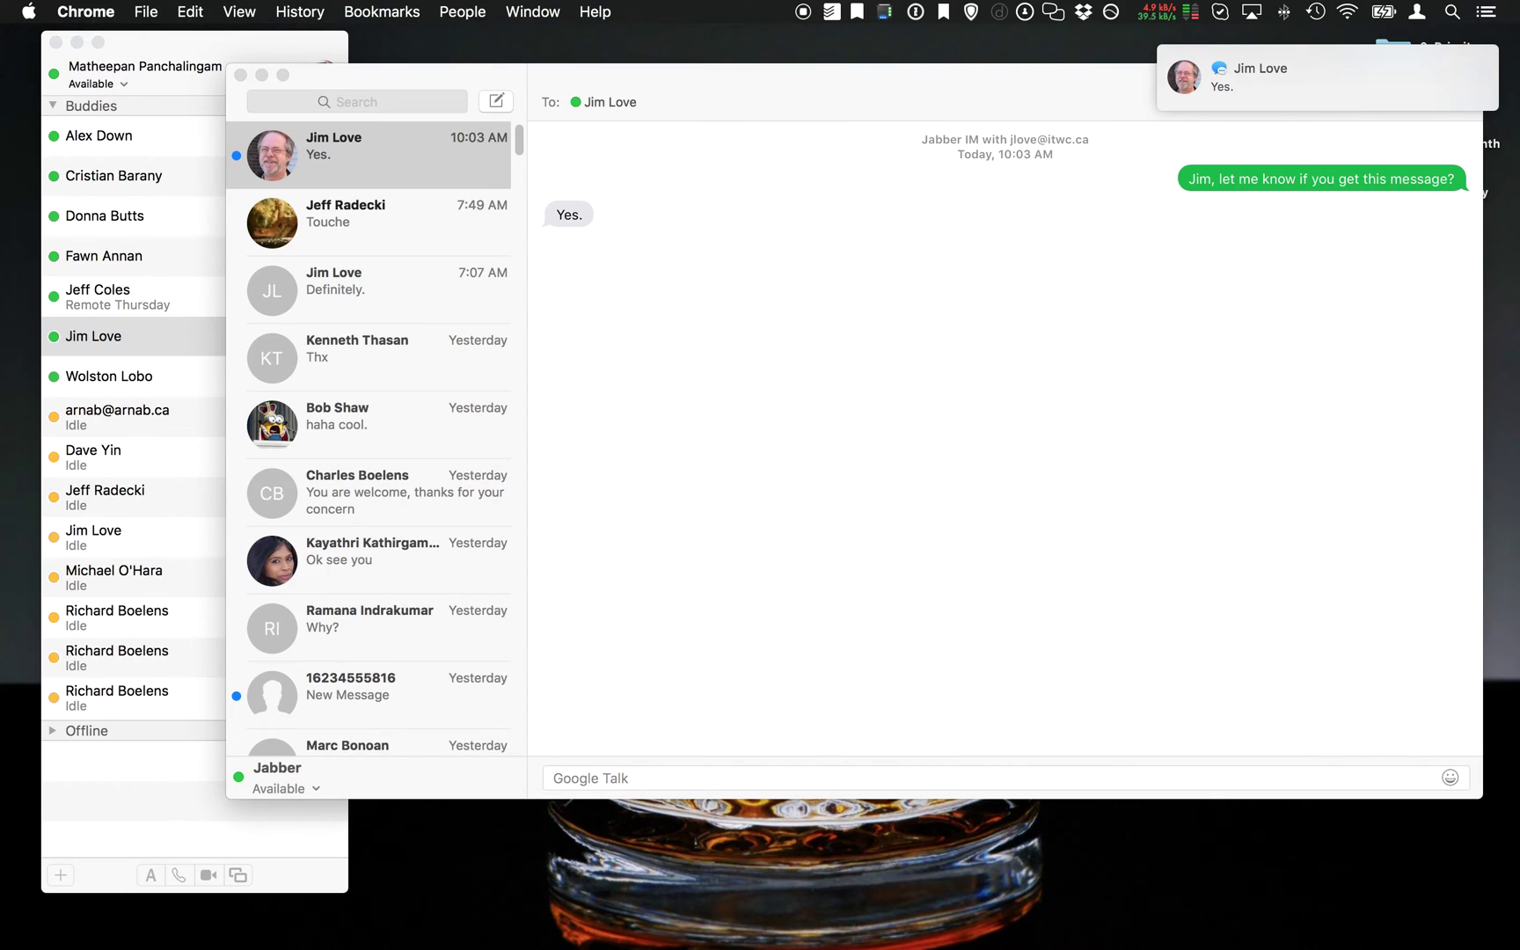
Send the reply 'Great.' in the Messages conversation
mouse_move(1421, 79)
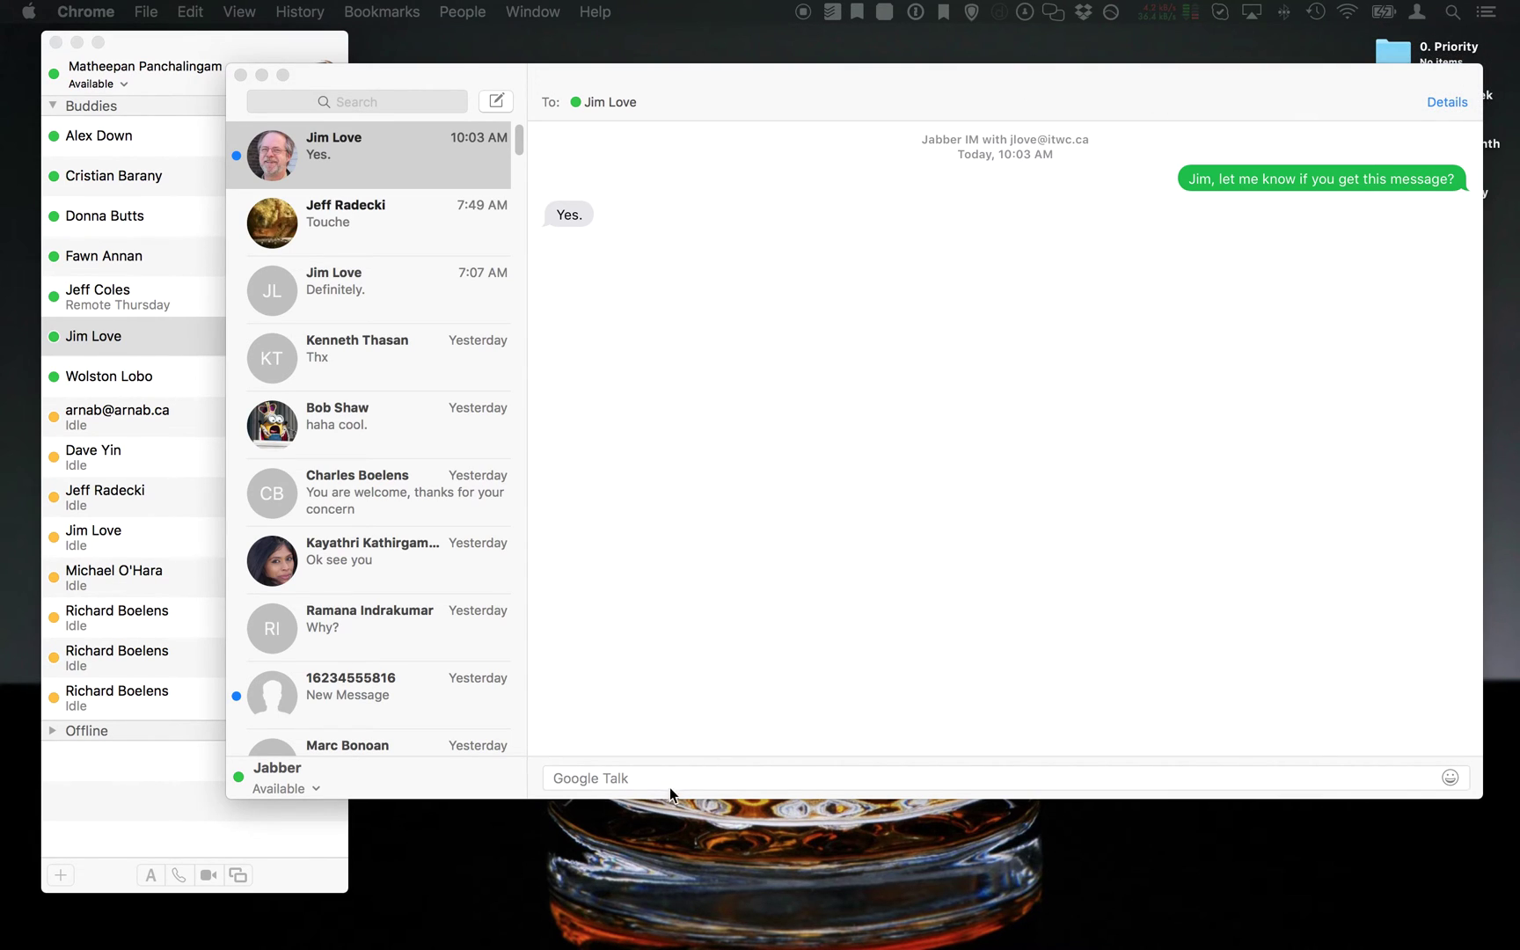
left_click(695, 778)
type("Great")
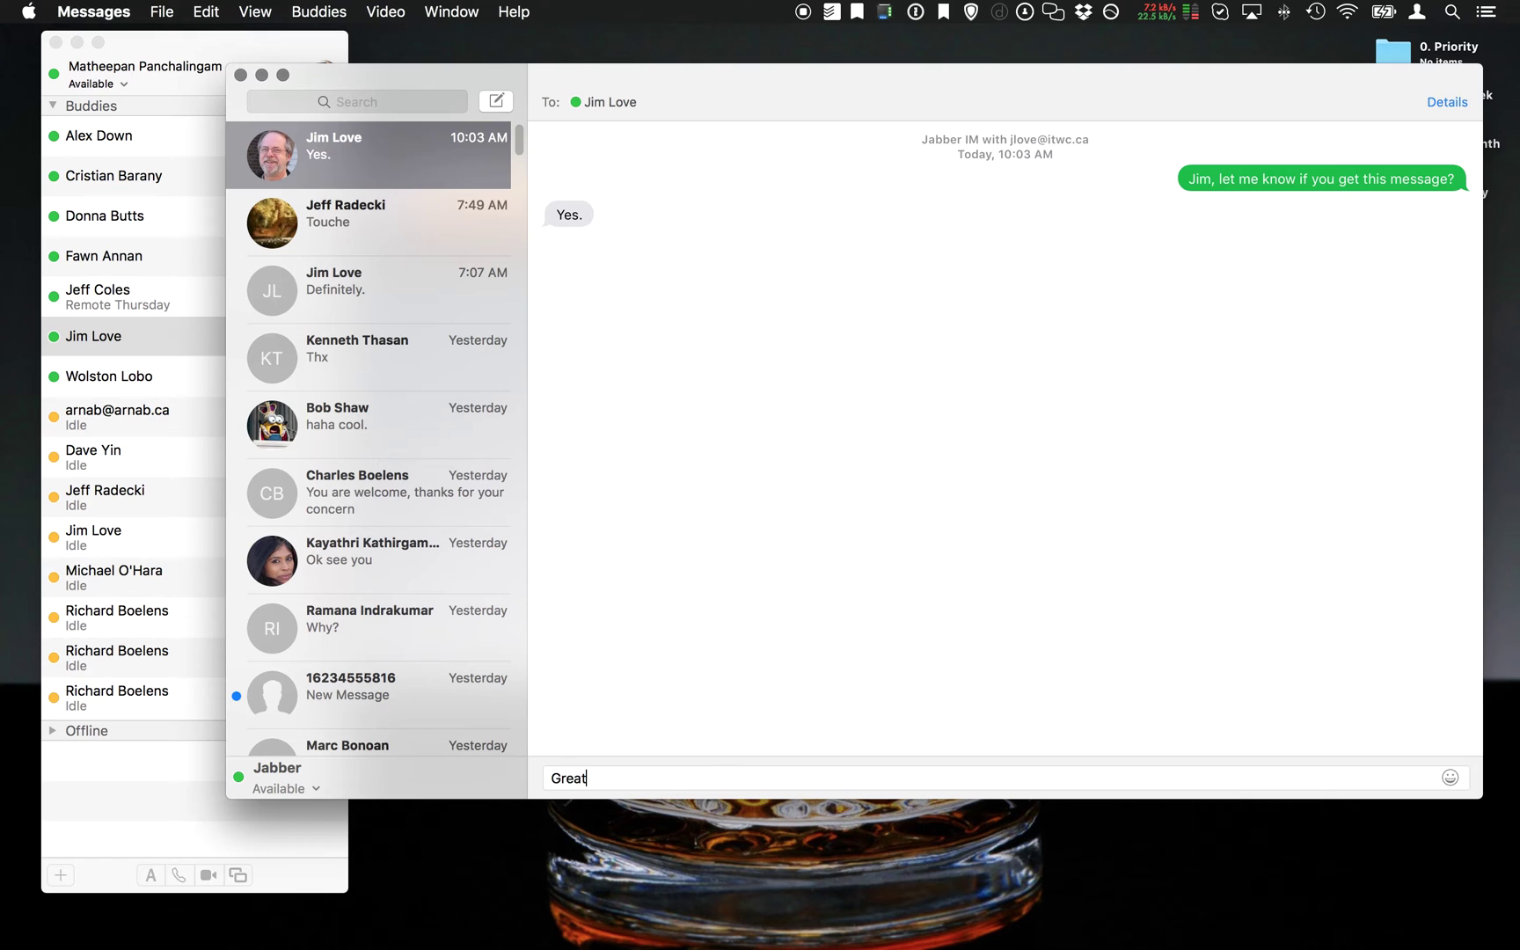
type(".")
key("Return")
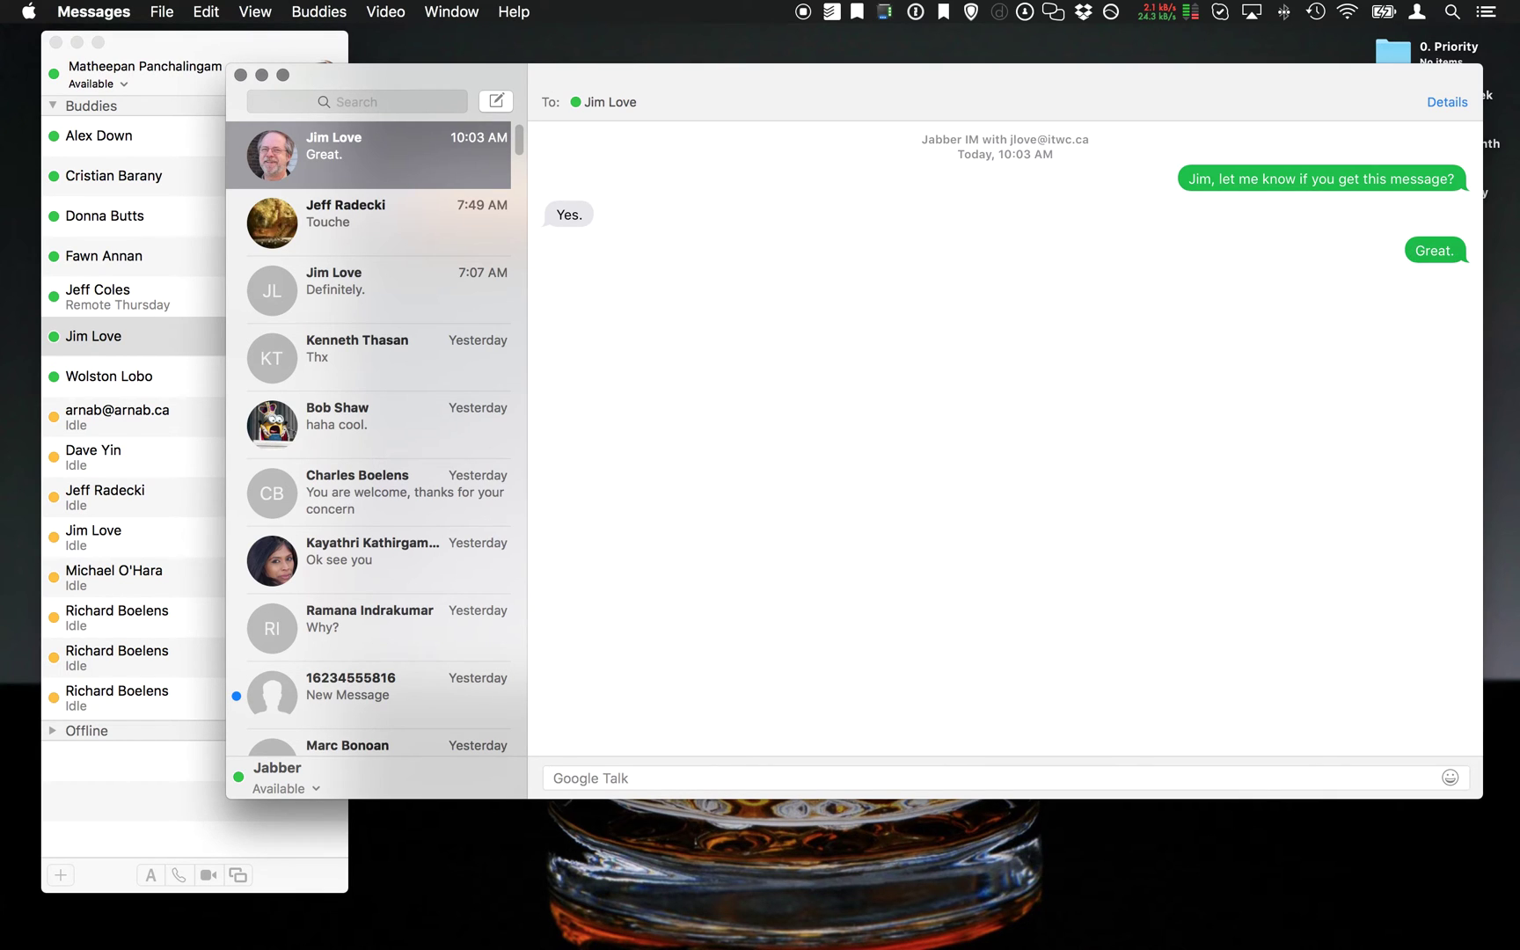
Confirm 'Great.' appears in the Gmail chat, then hide Chrome
key("super+Tab")
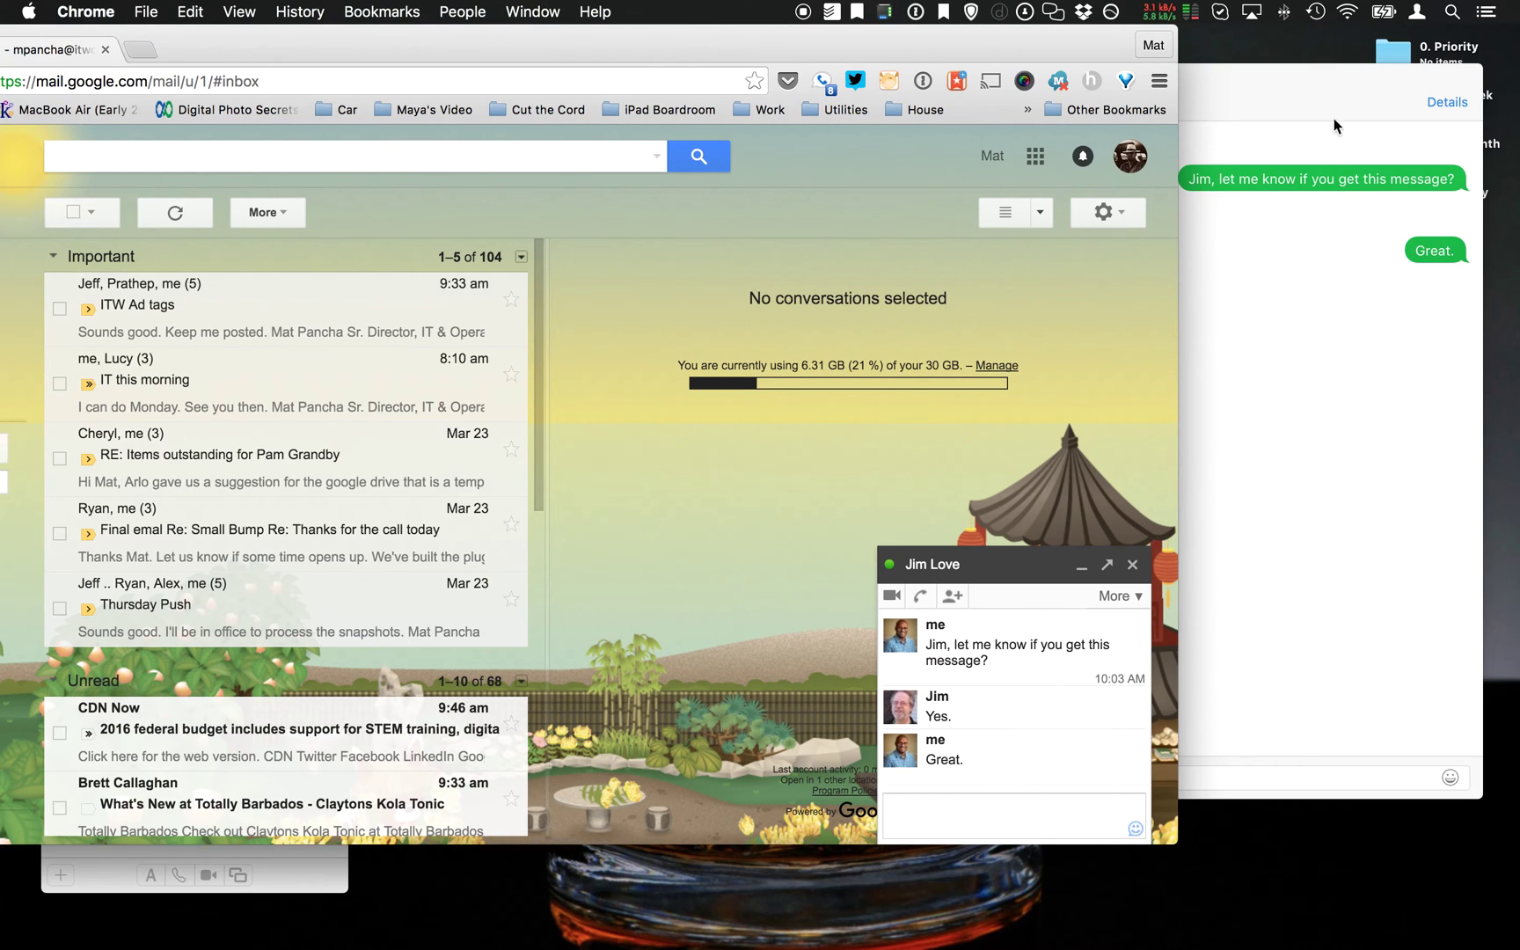
mouse_move(1335, 107)
left_mouse_down()
mouse_move(1459, 142)
mouse_move(1403, 181)
left_mouse_up()
left_click_drag(994, 43, 950, 43)
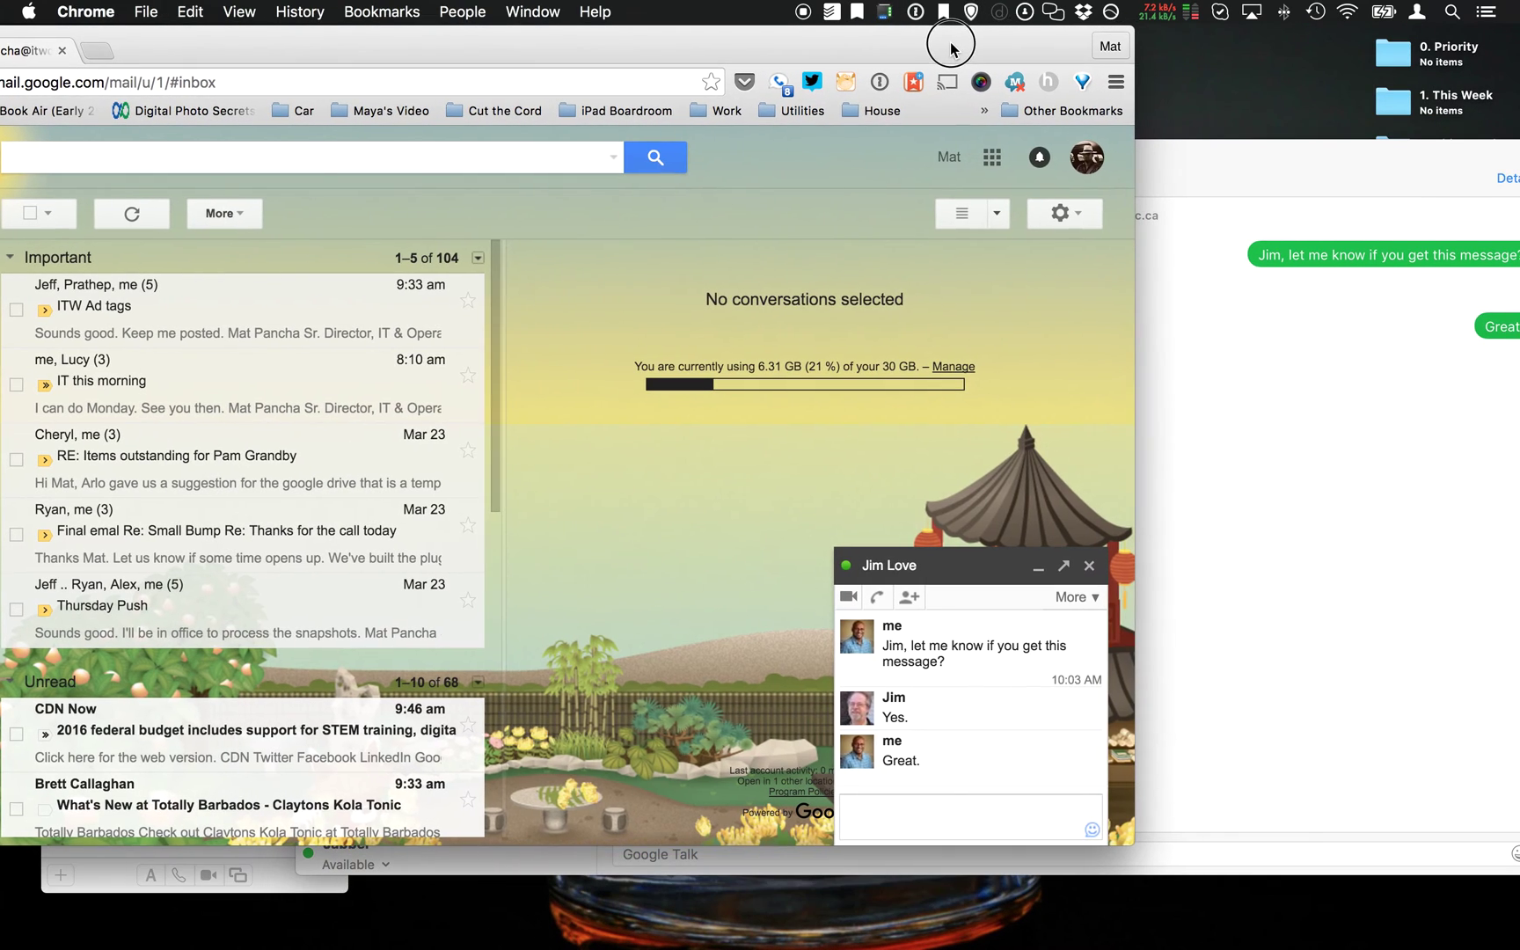
key("super+h")
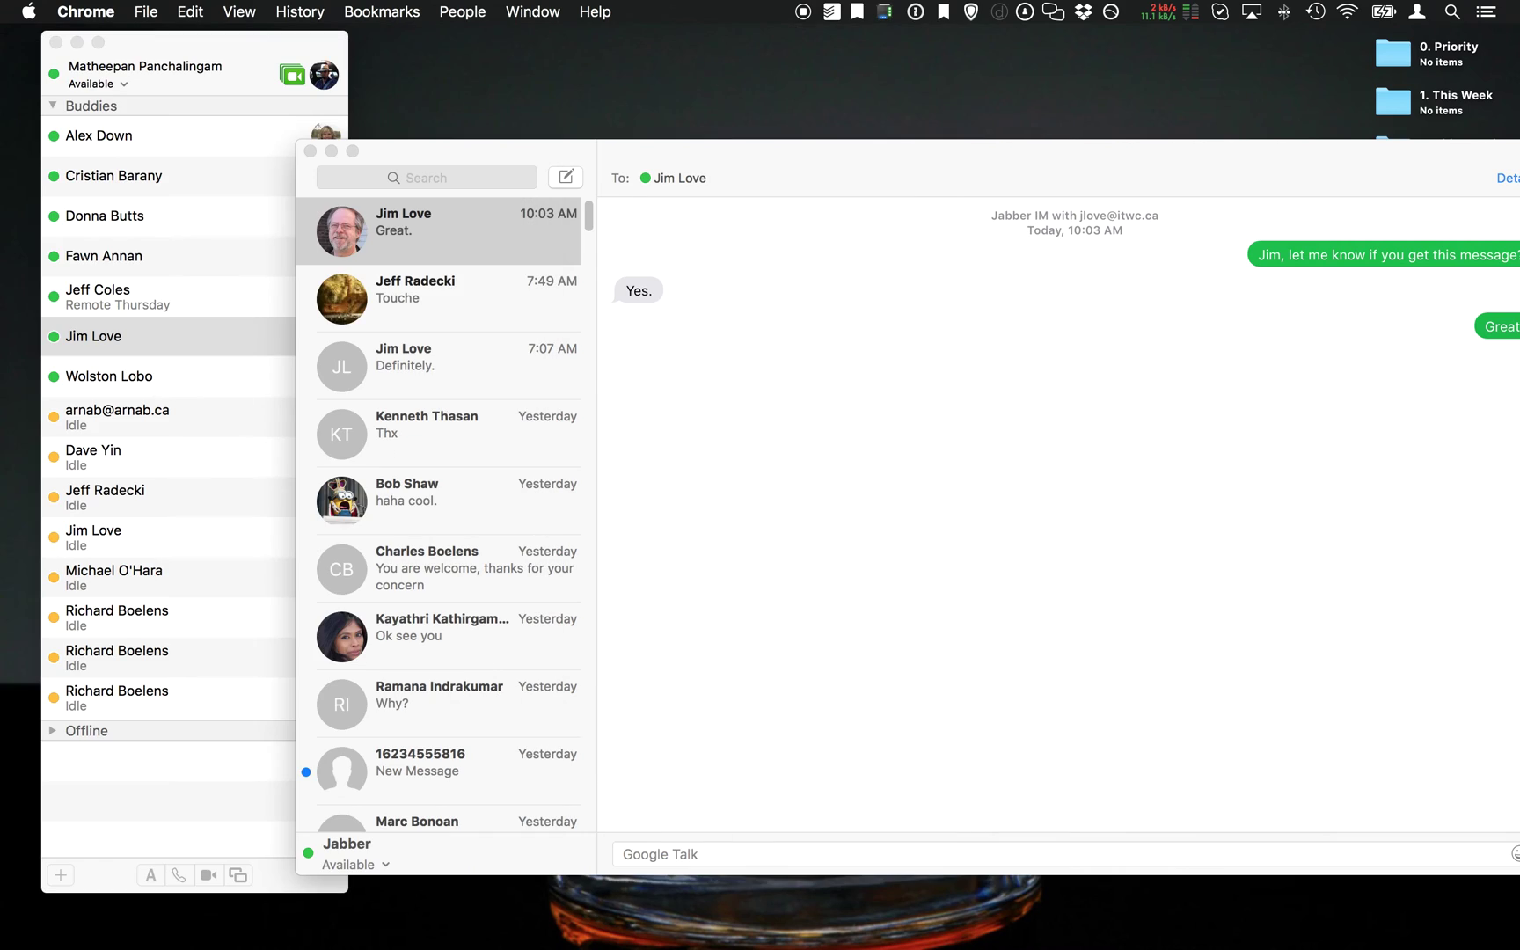
Close the chat window with the contact, leaving only the buddy list
left_click(450, 157)
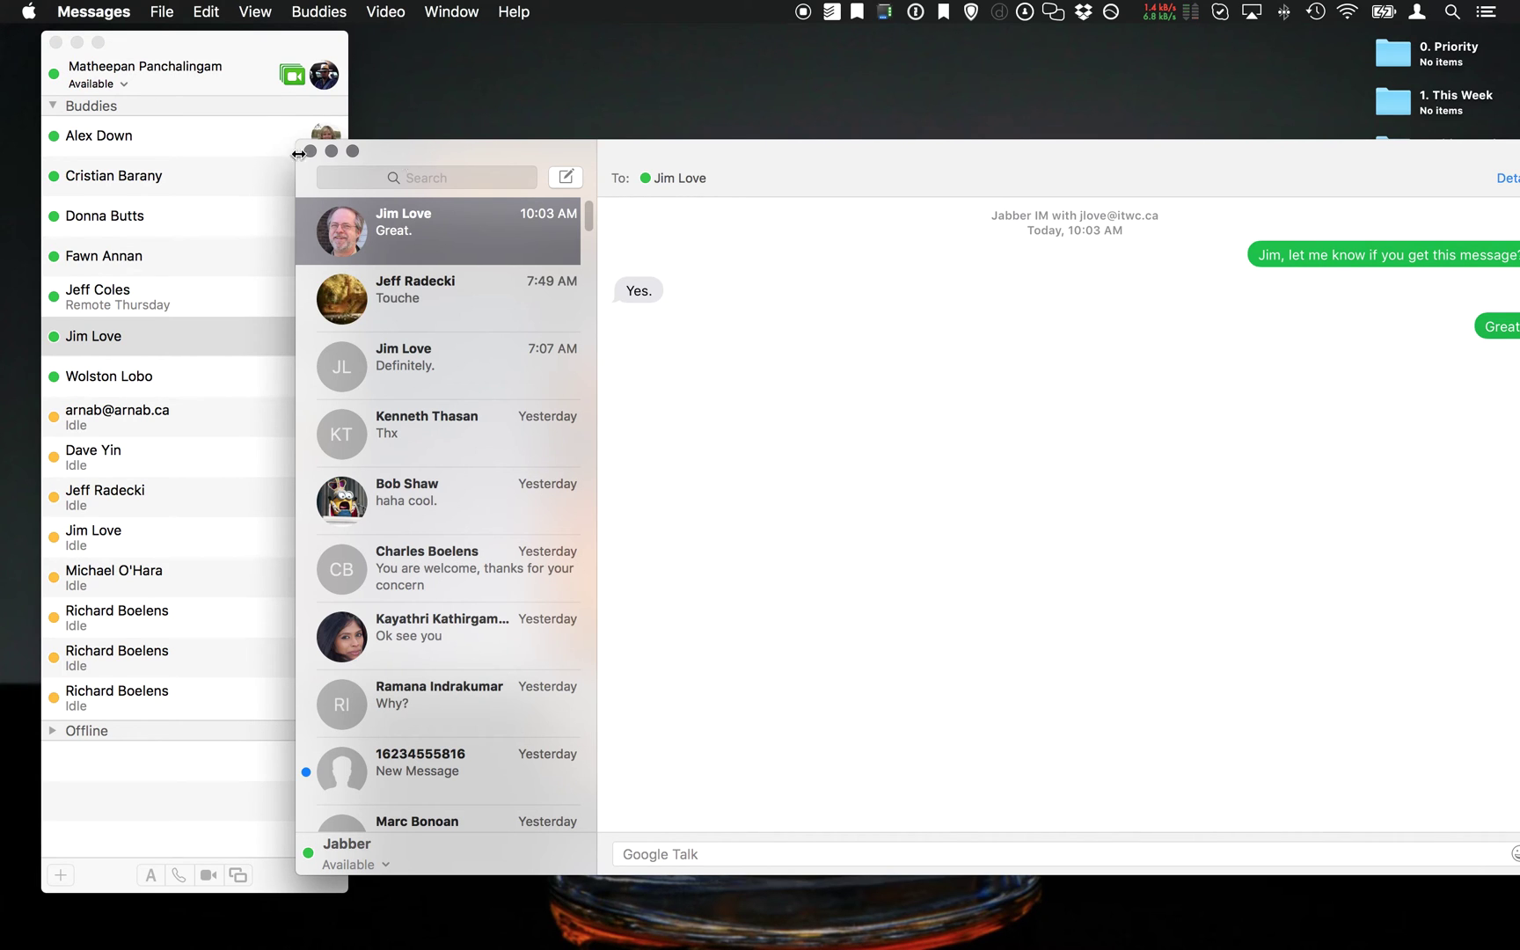
left_click(309, 151)
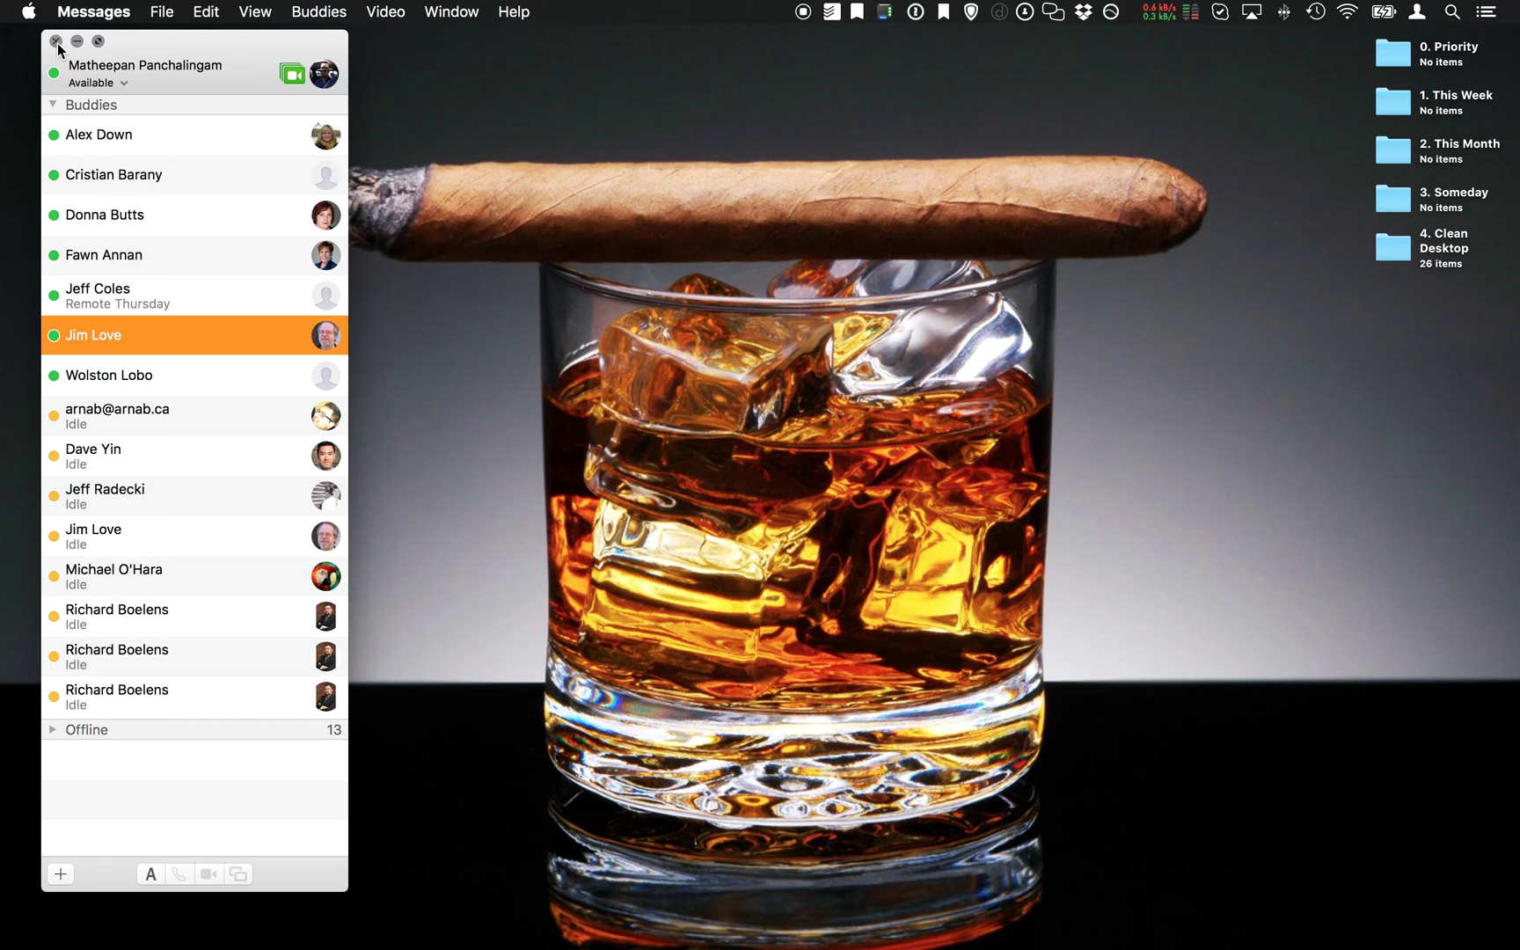
left_click(28, 12)
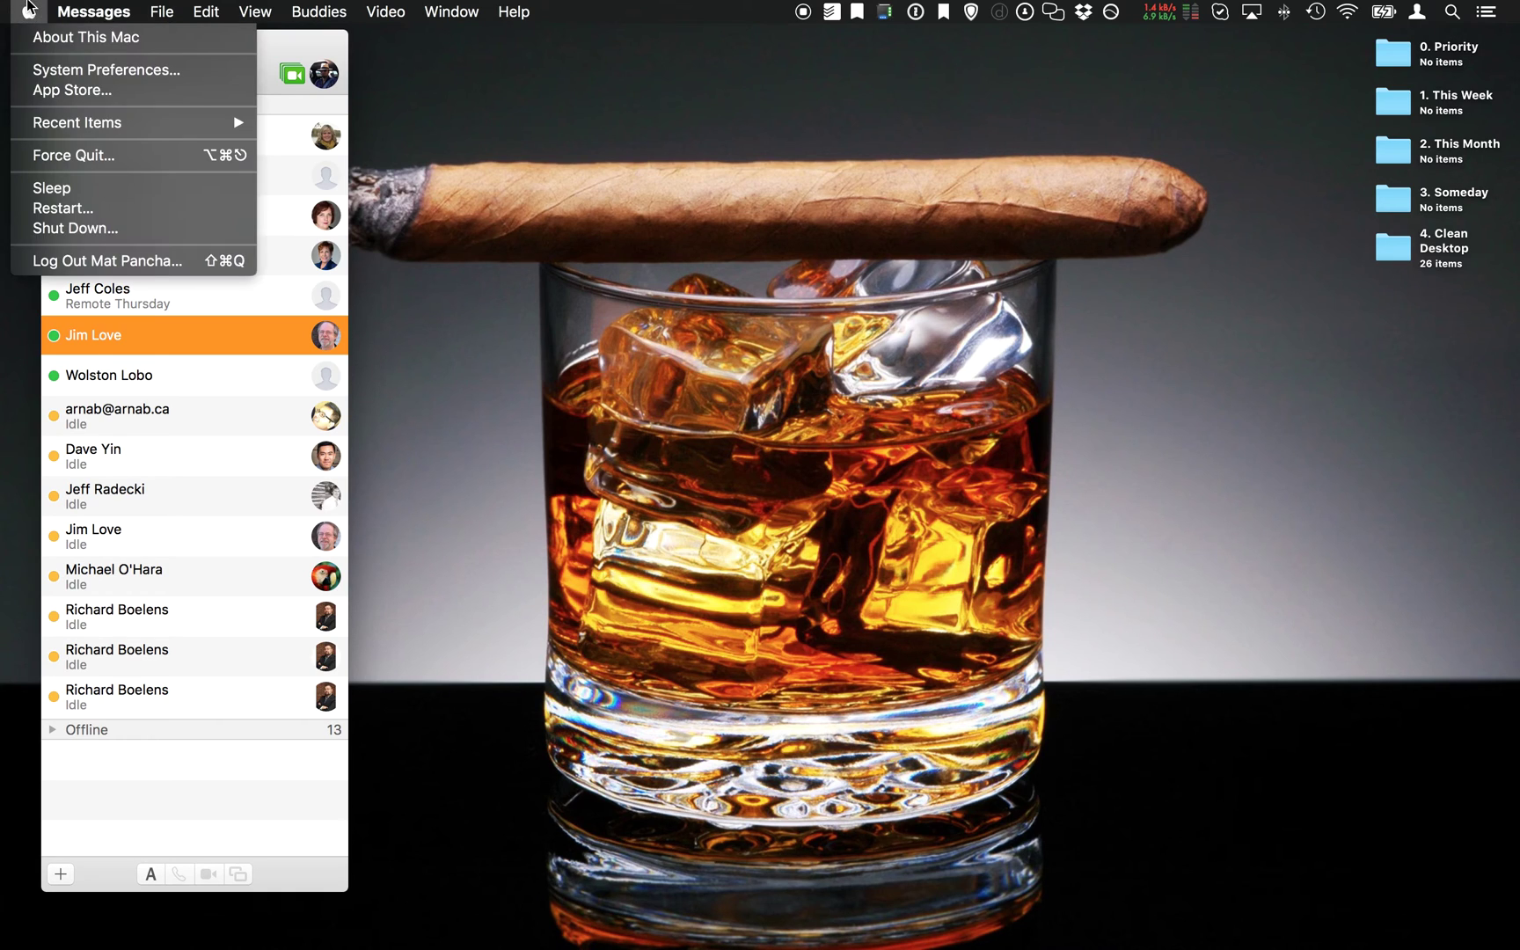
left_click(68, 71)
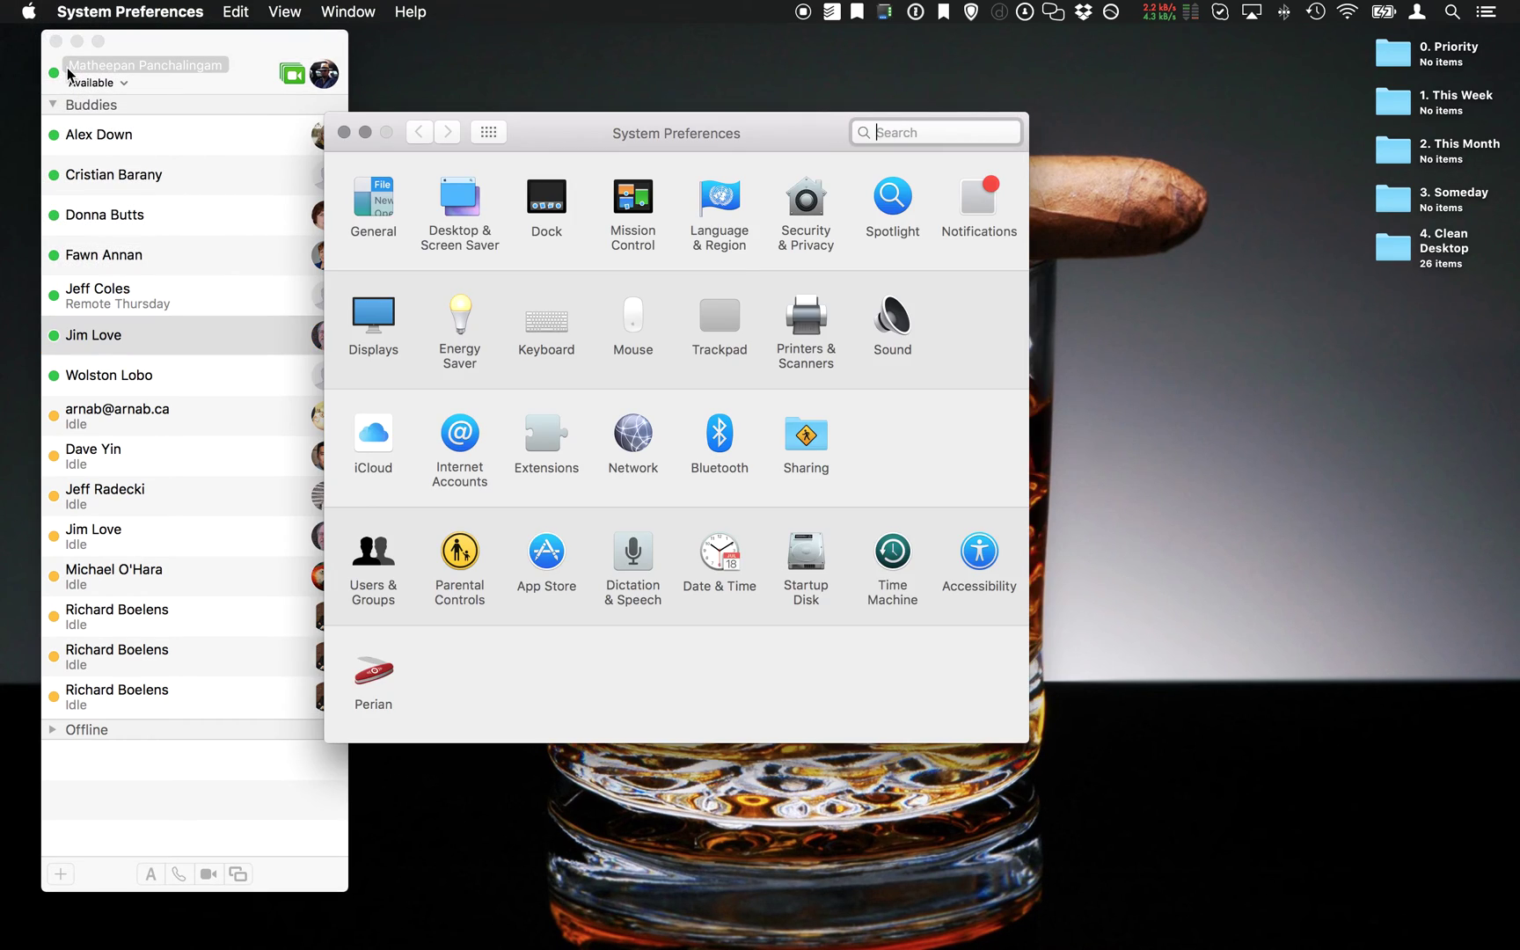
left_click_drag(735, 125, 783, 118)
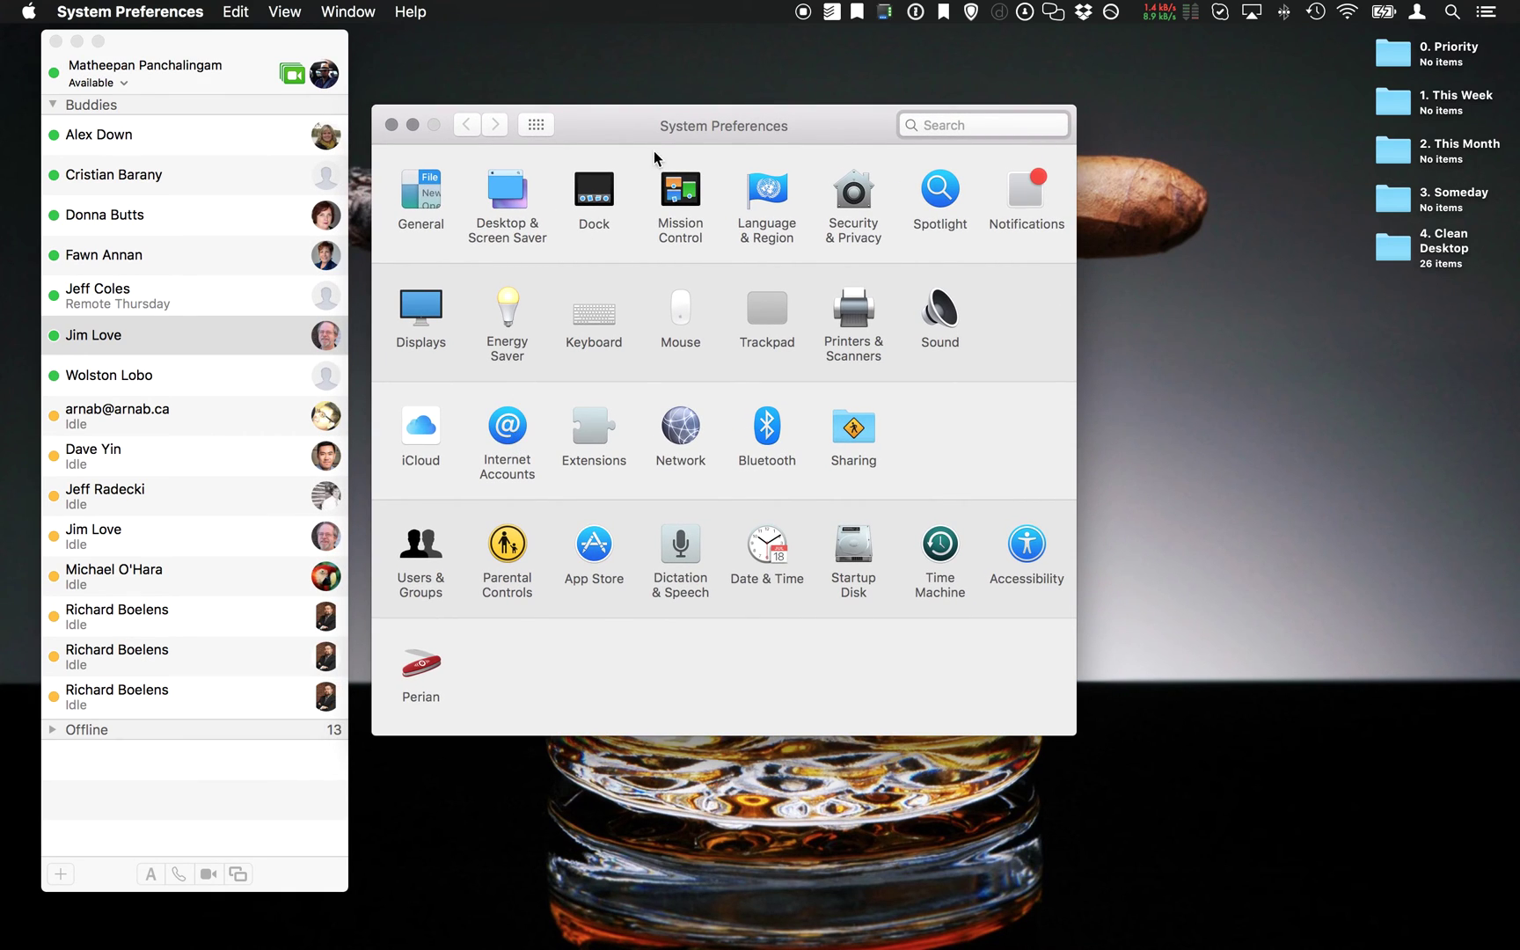
left_click(512, 427)
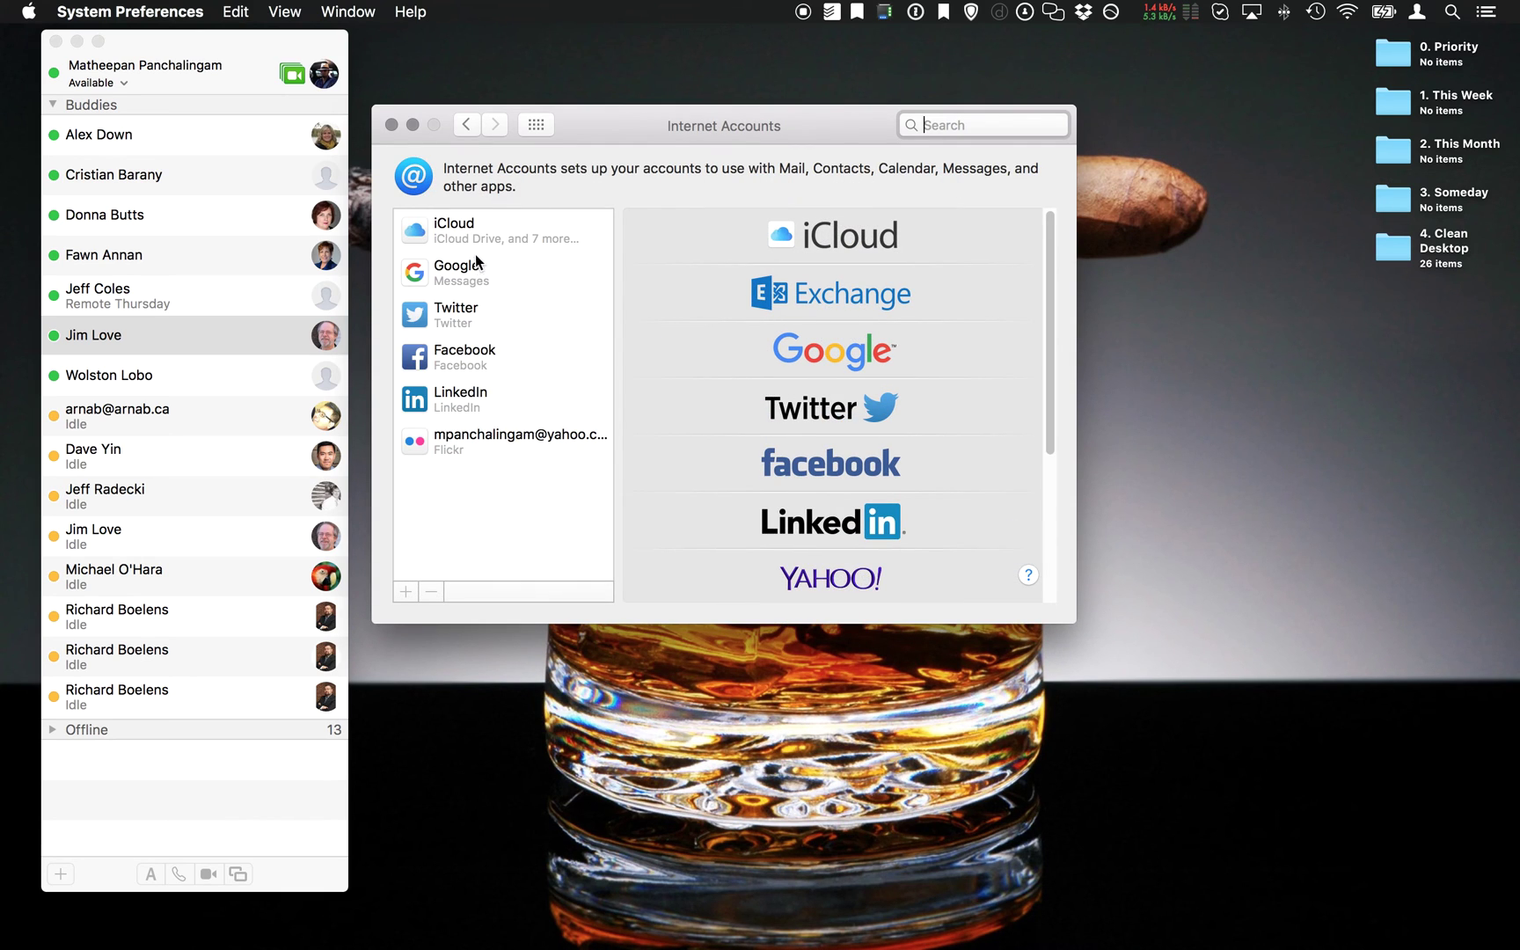
left_click(467, 275)
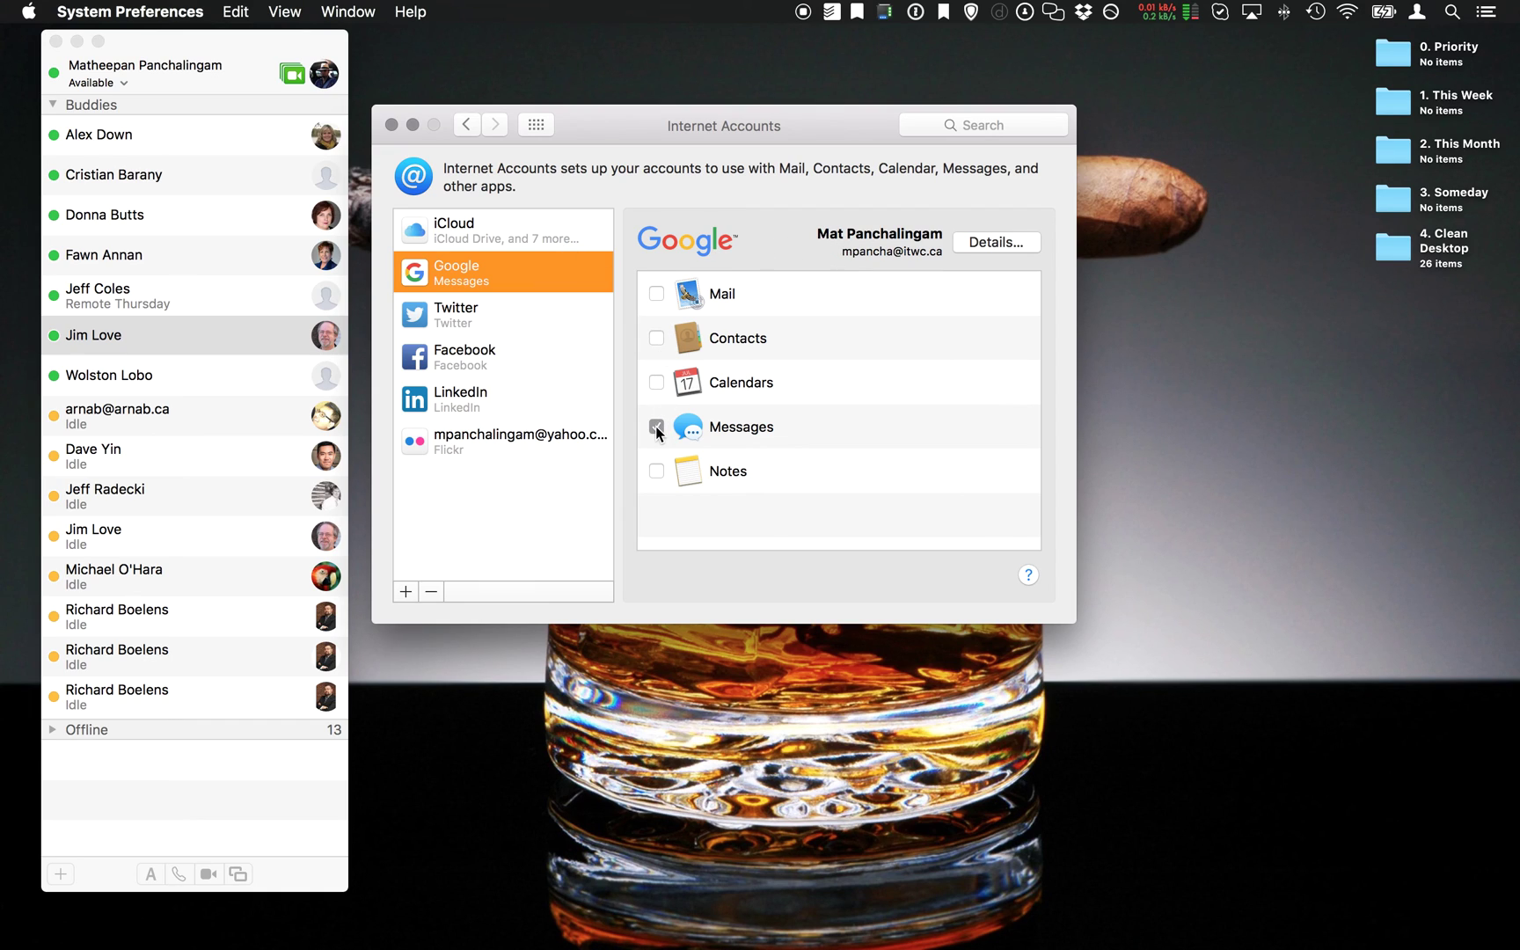
left_click(393, 125)
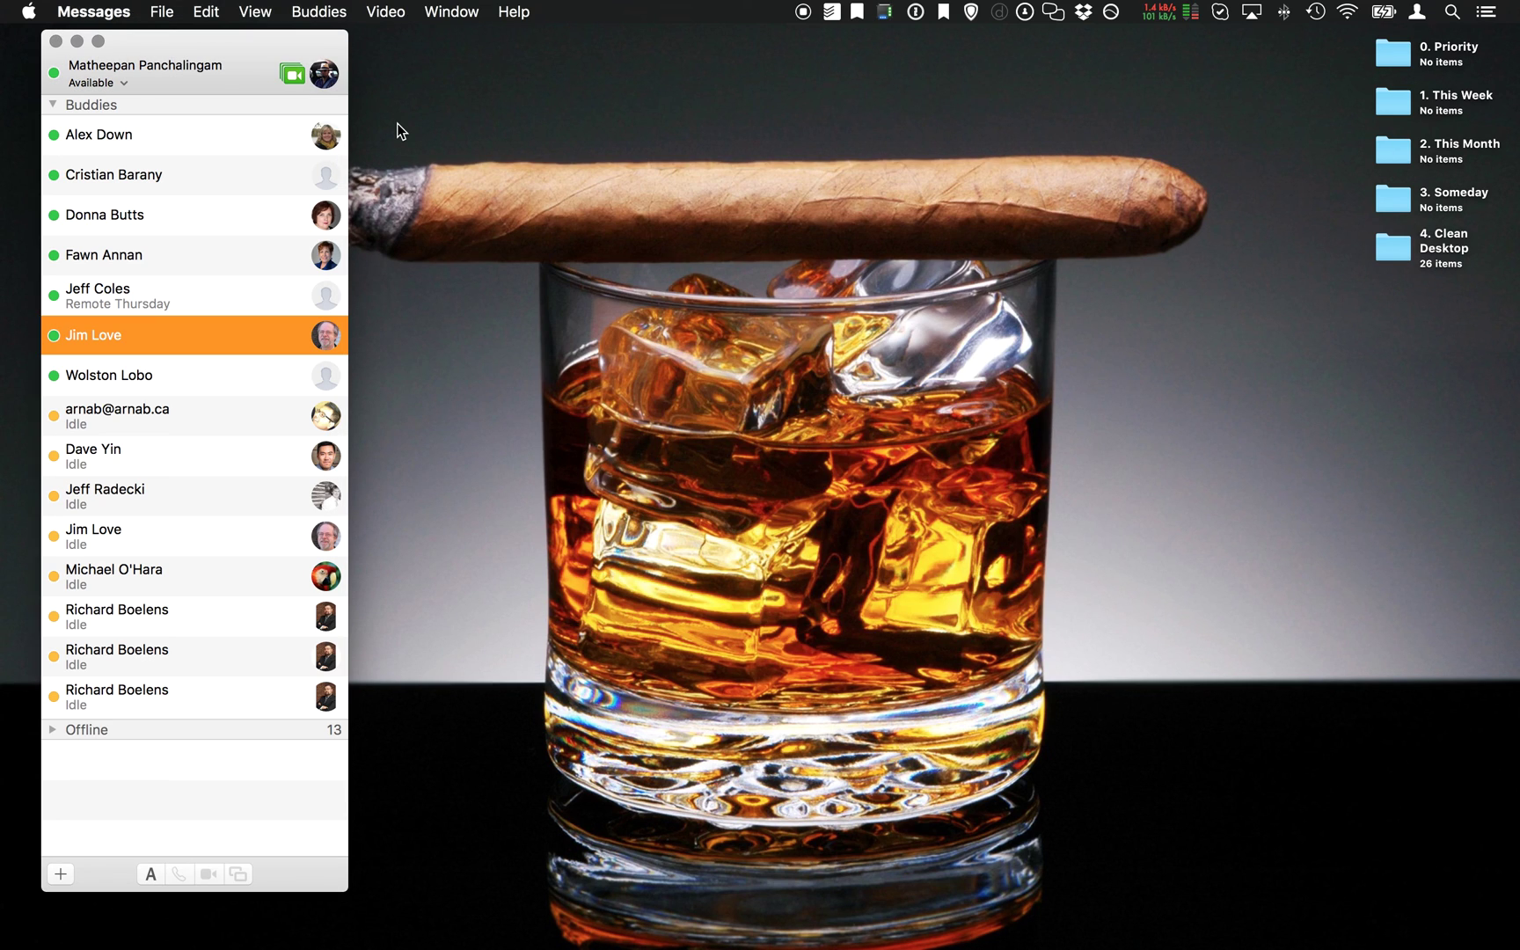